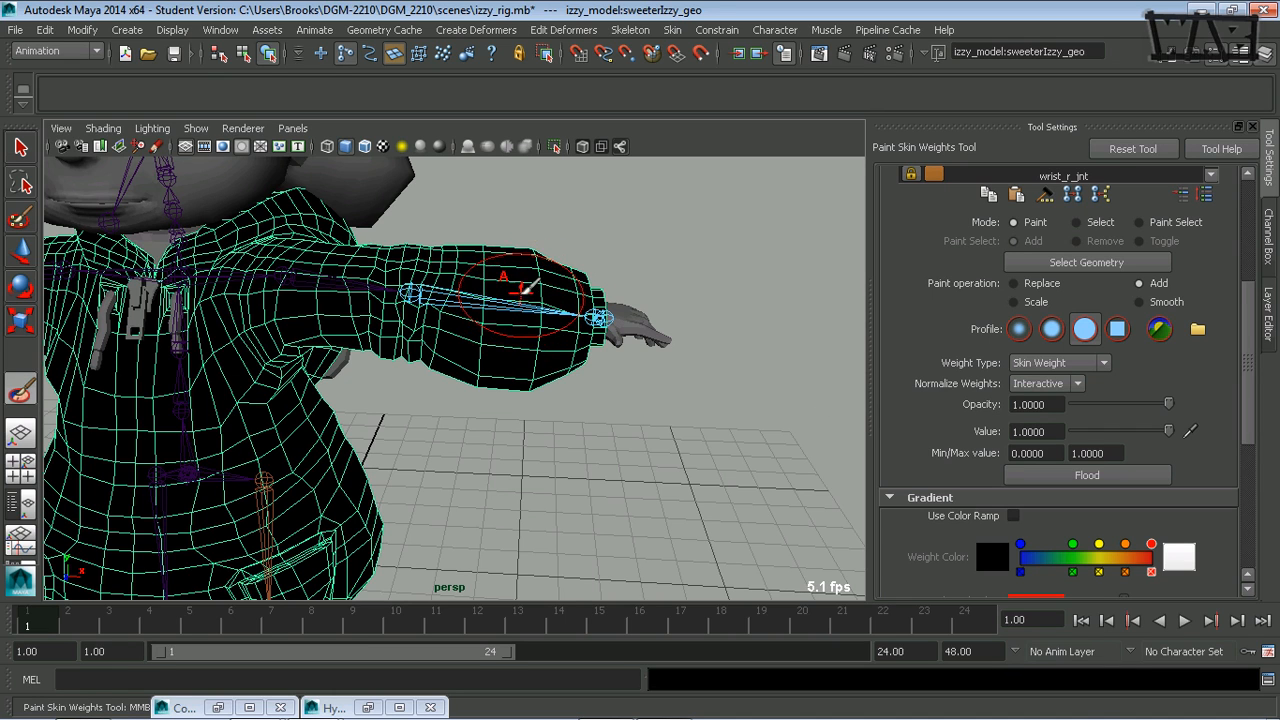
Add full elbow-joint skin weight at opacity 1 and value 1 over the front of the left forearm sleeve
mouse_move(540, 275)
mouse_down()
mouse_move(515, 272)
mouse_move(514, 363)
mouse_move(529, 271)
mouse_move(515, 252)
mouse_up()
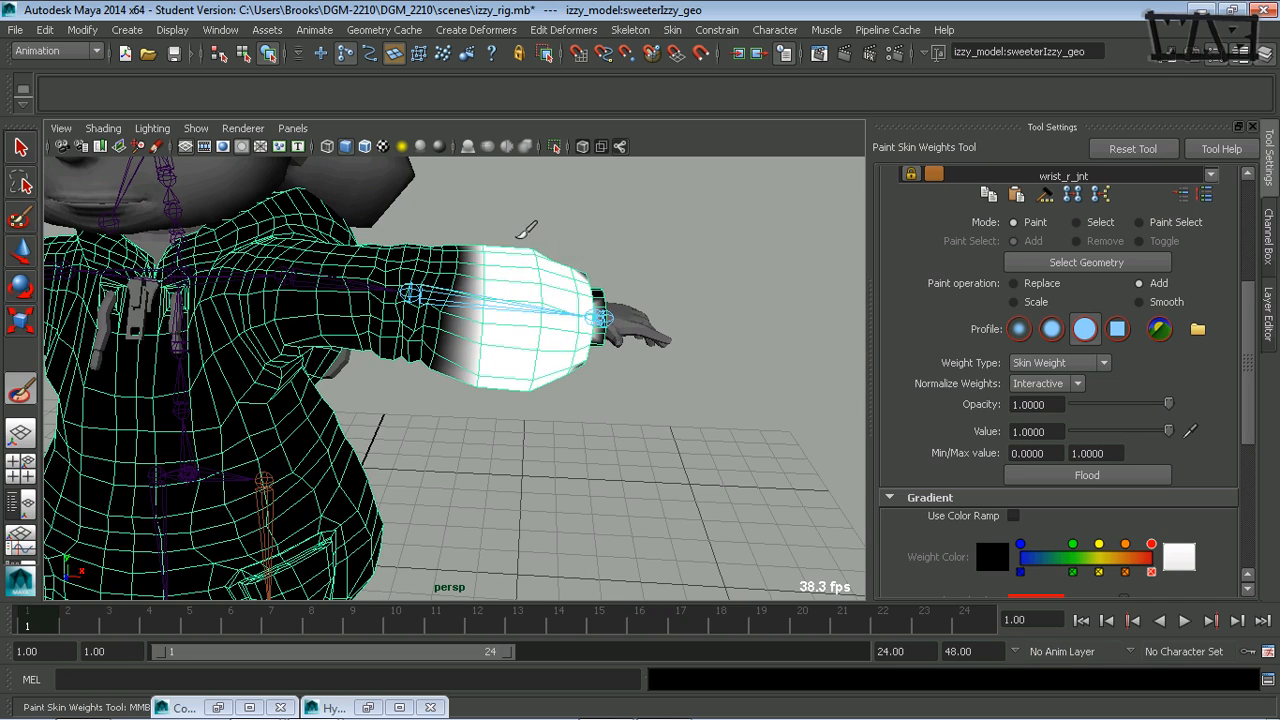
mouse_move(514, 361)
alt+right_down()
mouse_move(526, 391)
mouse_move(603, 352)
alt+right_up()
alt+drag(603, 350, 837, 432)
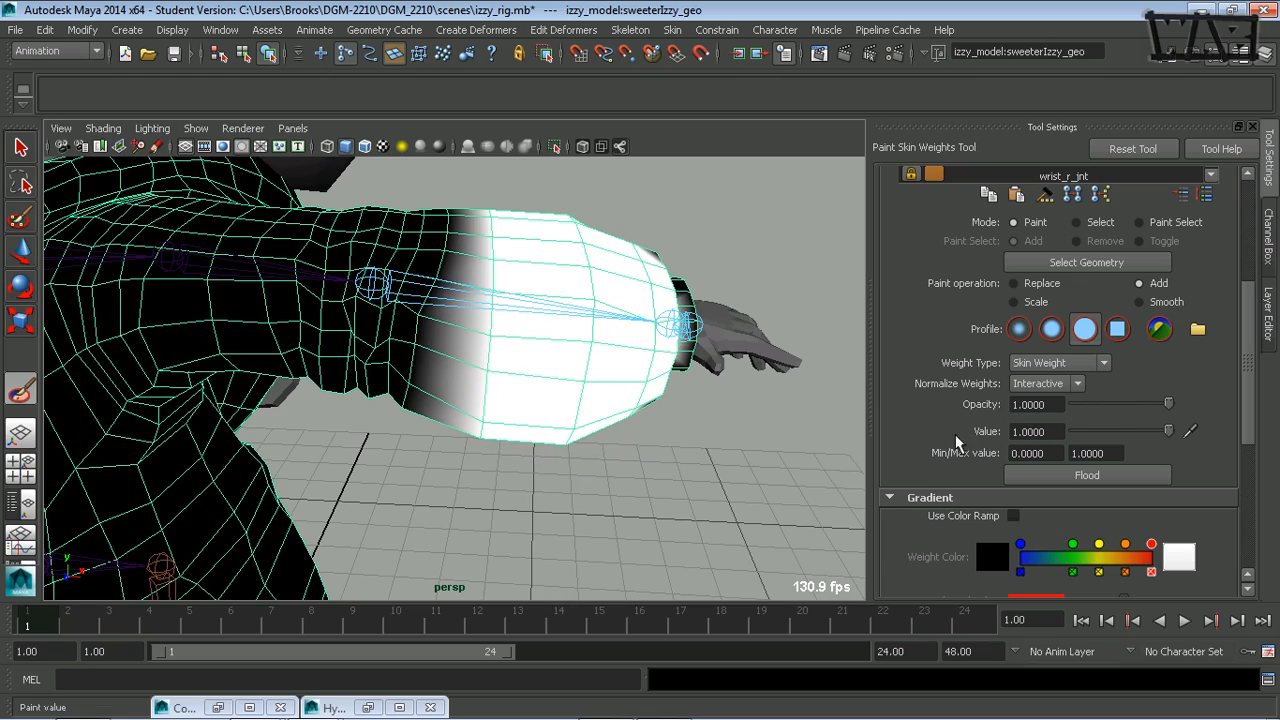
Set the brush value to 0.5 and add elbow-joint weight over the back and underside of the forearm
alt+drag(645, 433, 208, 450)
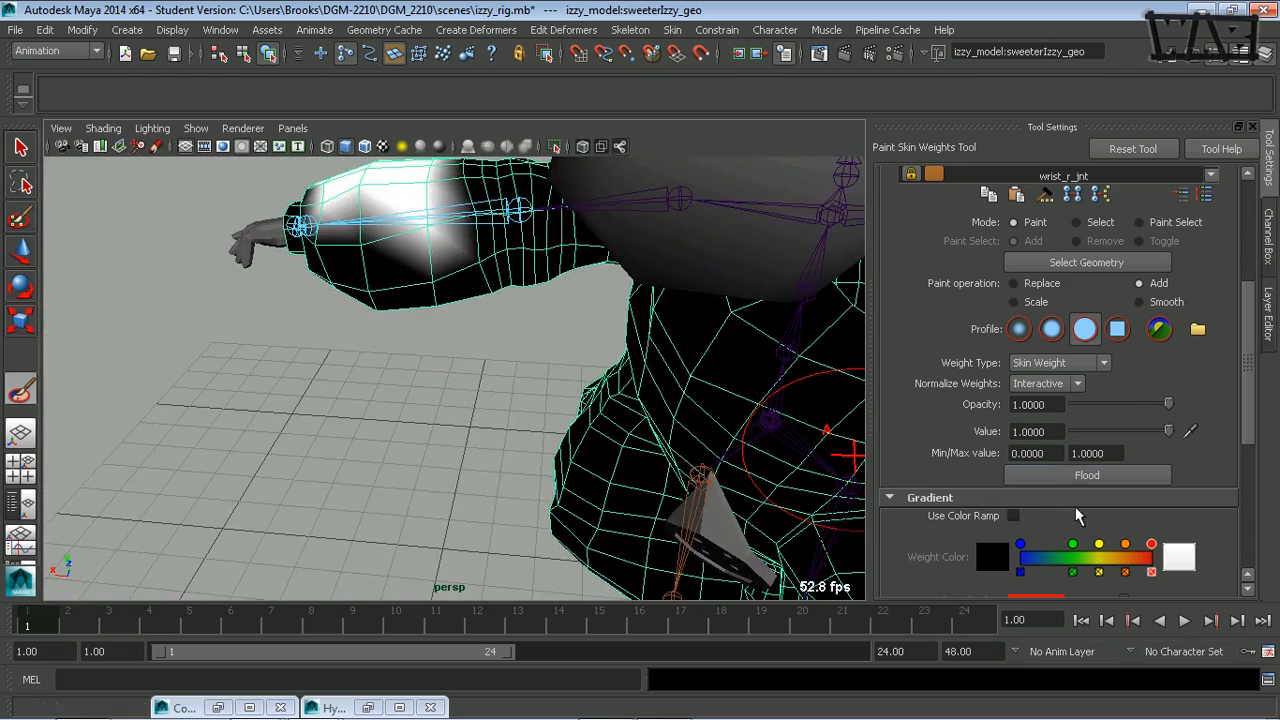
mouse_move(322, 413)
alt+mouse_down()
mouse_move(351, 480)
mouse_move(825, 450)
alt+mouse_up()
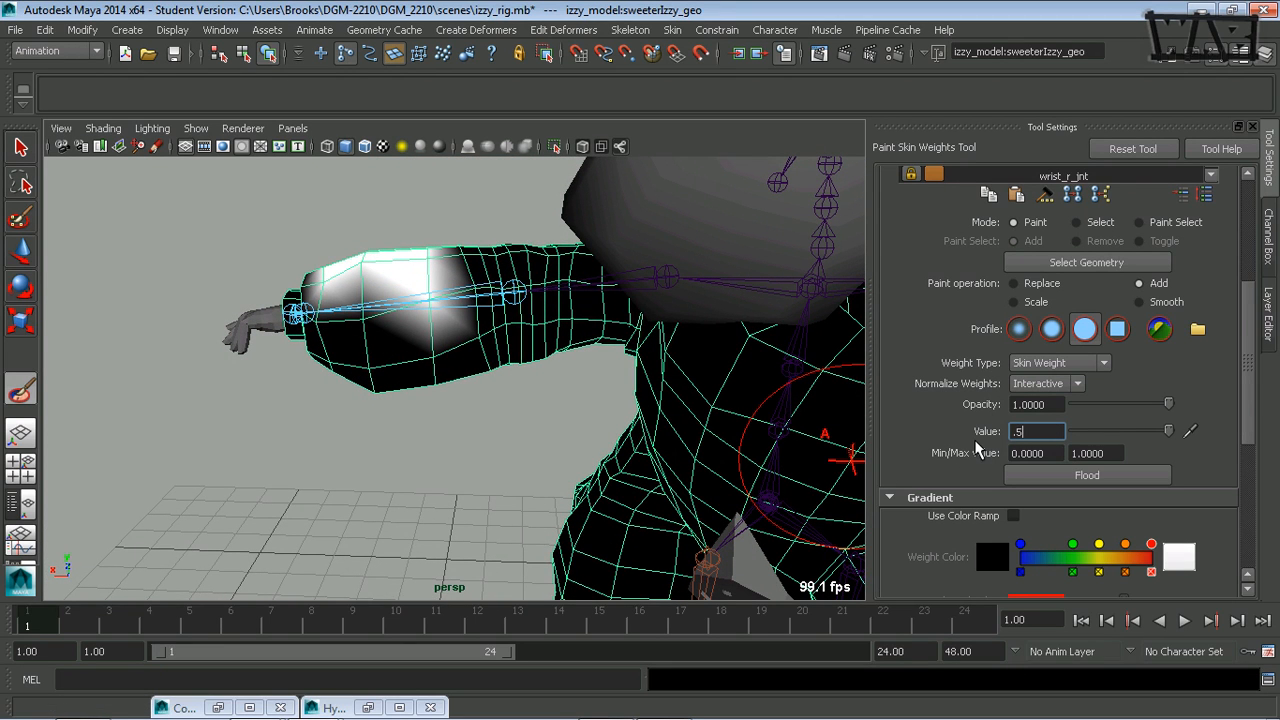
mouse_move(357, 286)
mouse_down()
mouse_move(350, 330)
mouse_move(395, 365)
mouse_move(385, 390)
mouse_up()
mouse_move(436, 432)
alt+mouse_down()
mouse_move(466, 371)
mouse_move(419, 363)
mouse_move(281, 407)
alt+mouse_up()
alt+drag(370, 392, 366, 360)
alt+right_drag(374, 359, 417, 380)
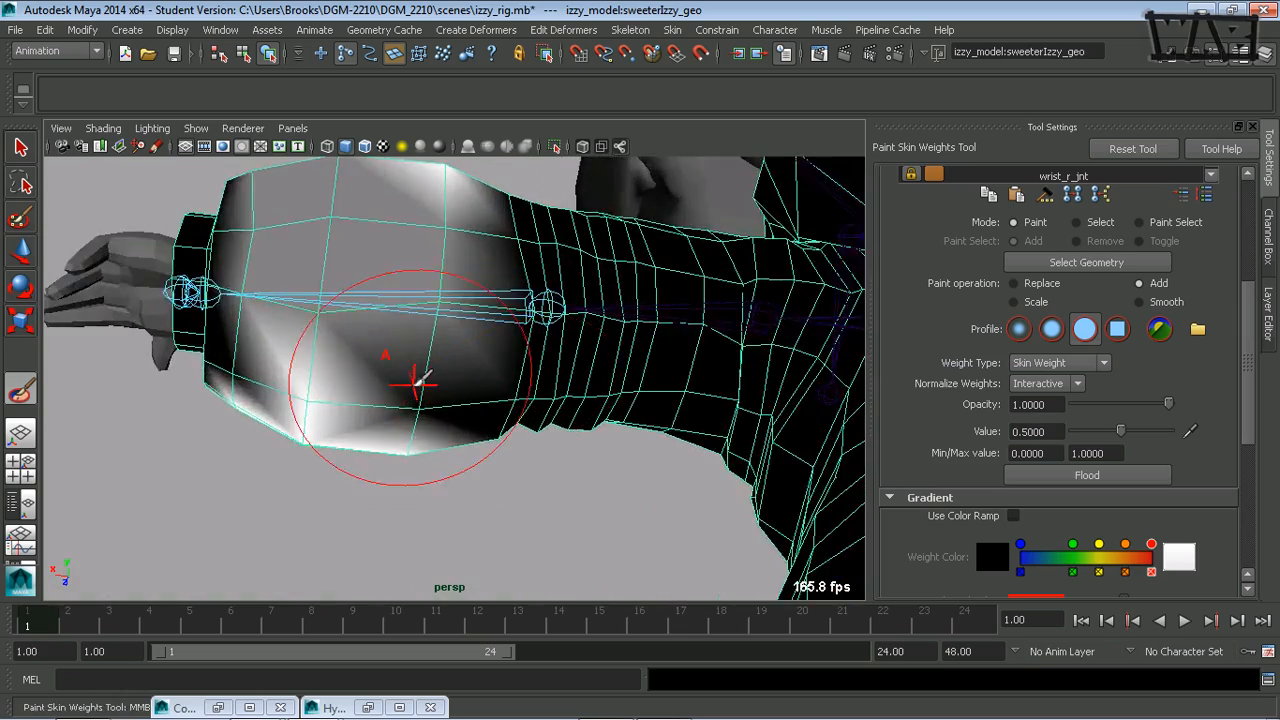
alt+middle_drag(417, 380, 497, 443)
alt+drag(497, 443, 460, 460)
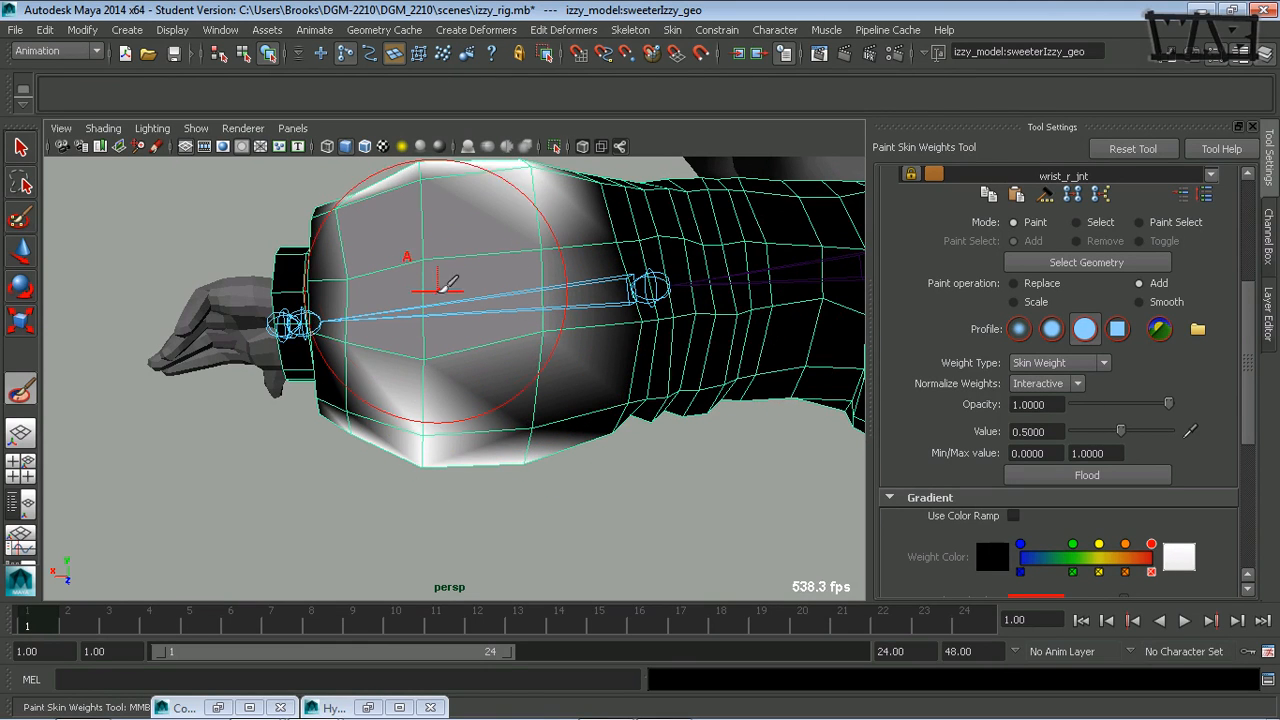
Set the brush opacity to 0.5 as well and build up elbow-joint weight on the back of the upper arm in repeated strokes
mouse_move(529, 400)
alt+mouse_down()
mouse_move(443, 429)
mouse_move(505, 265)
mouse_move(471, 337)
mouse_move(560, 350)
alt+mouse_up()
alt+middle_drag(716, 393, 512, 457)
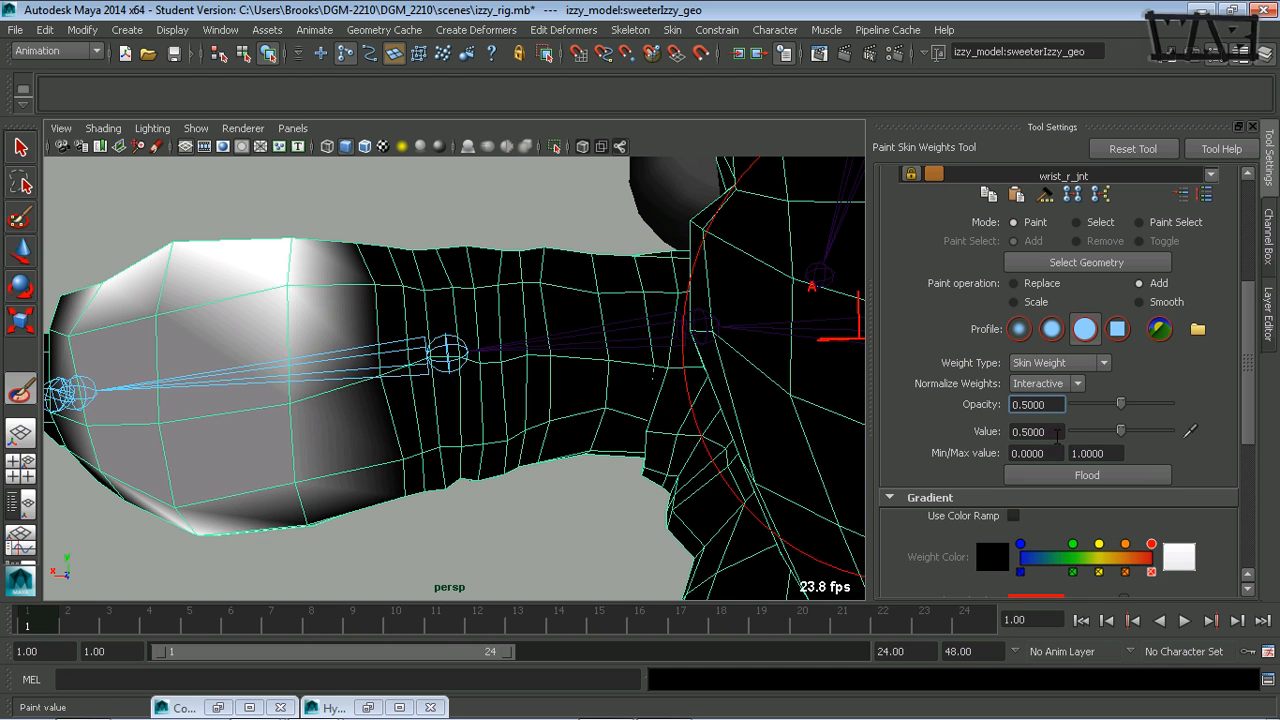
drag(514, 286, 509, 440)
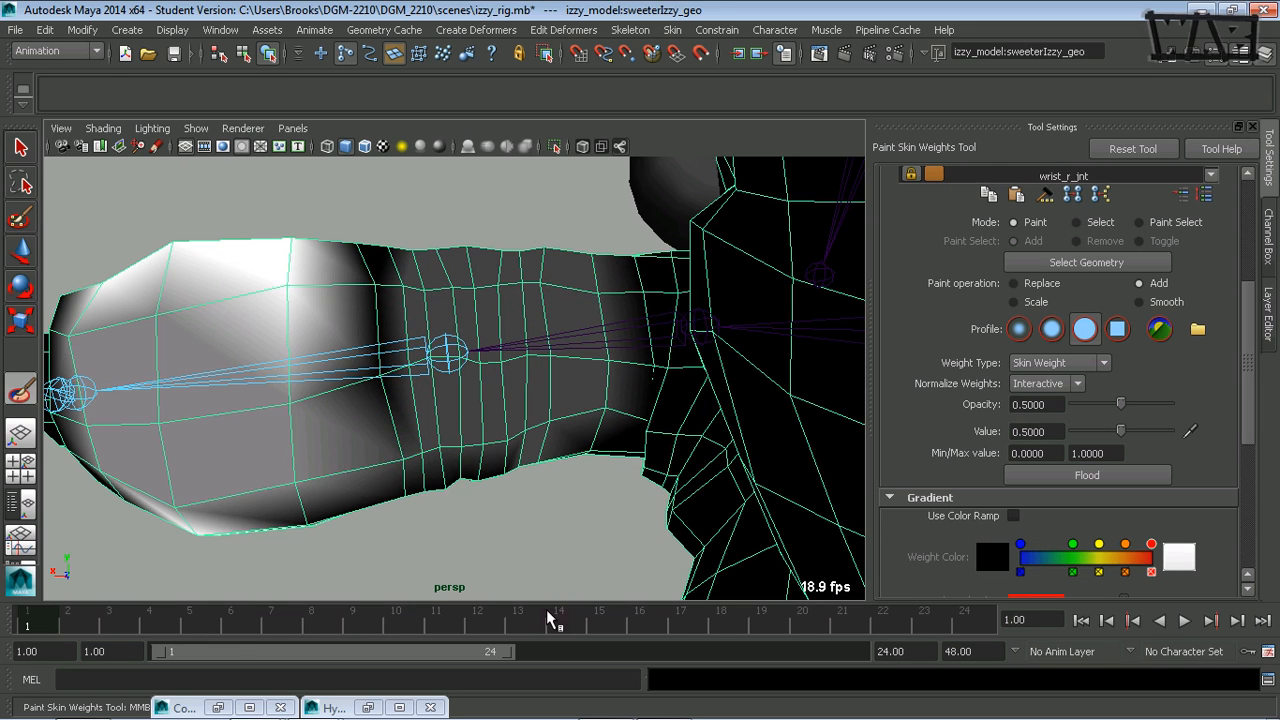
mouse_move(503, 451)
mouse_down()
mouse_move(491, 286)
mouse_move(600, 320)
mouse_up()
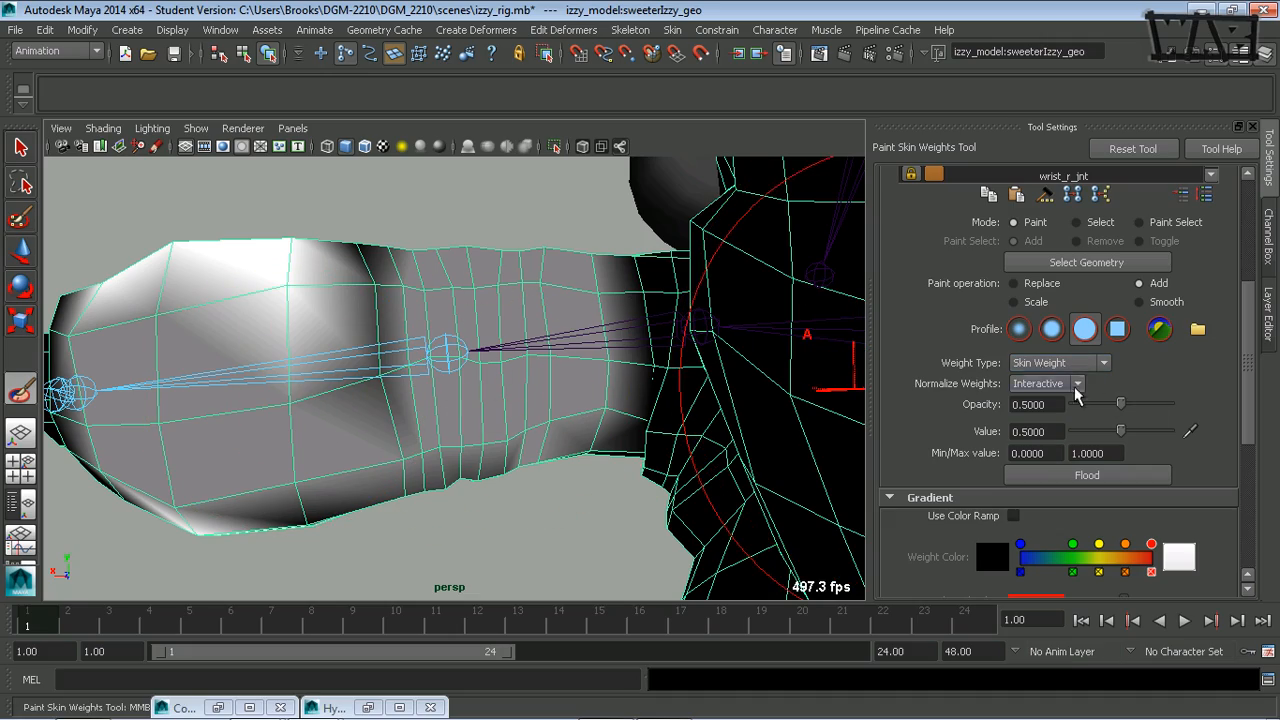
Compare the forearm weights on the front and back, and undo the half-strength strokes on the upper arm
alt+drag(380, 400, 750, 424)
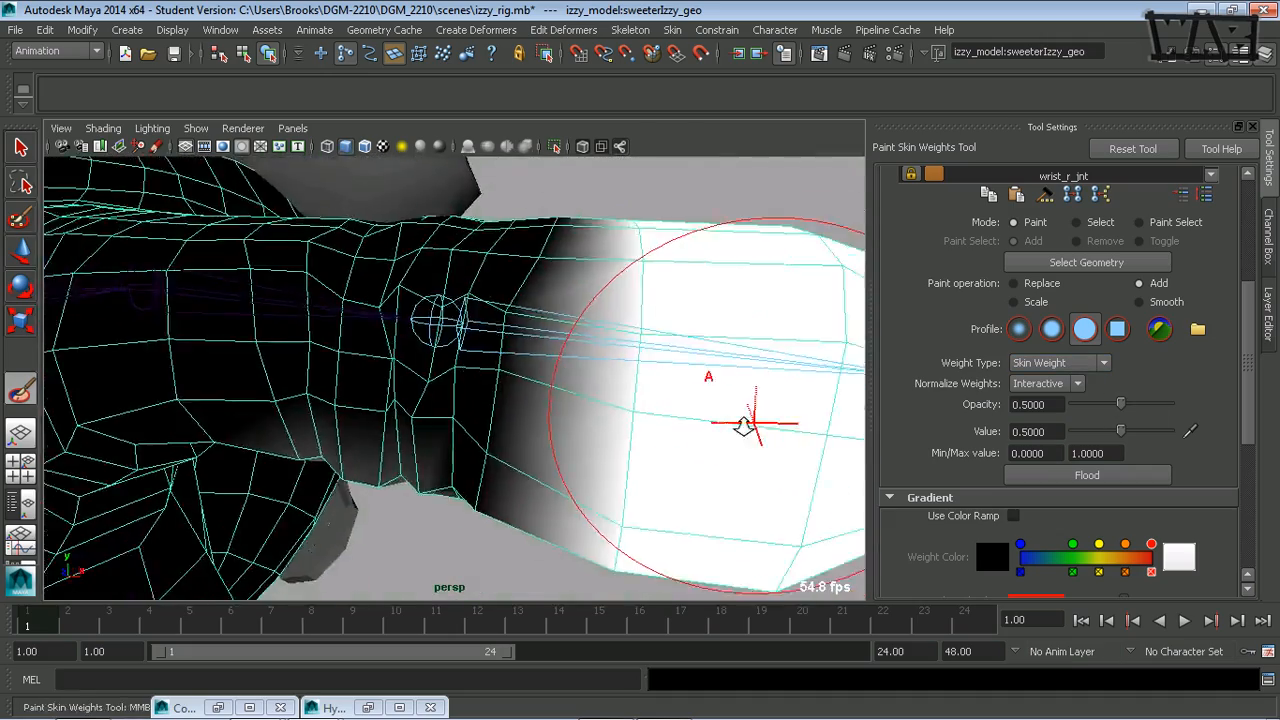
alt+right_drag(750, 424, 460, 398)
alt+drag(470, 397, 190, 420)
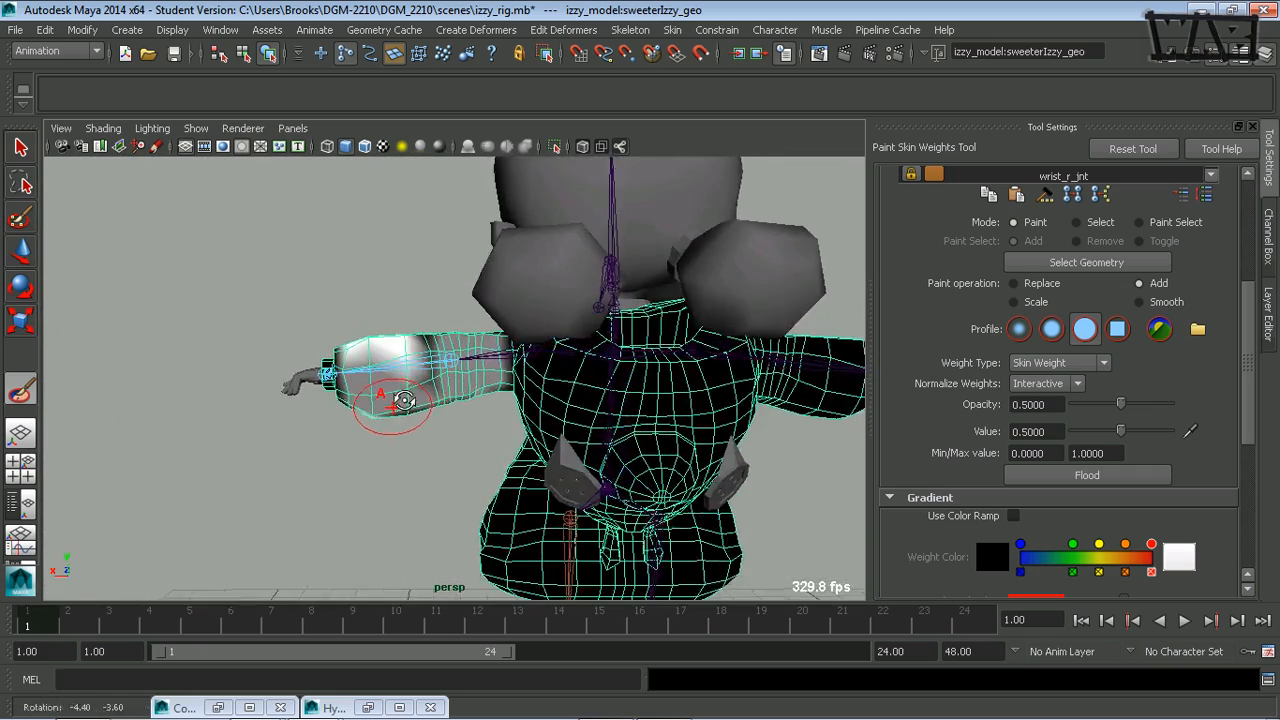
alt+right_drag(391, 400, 532, 390)
key(ctrl+z)
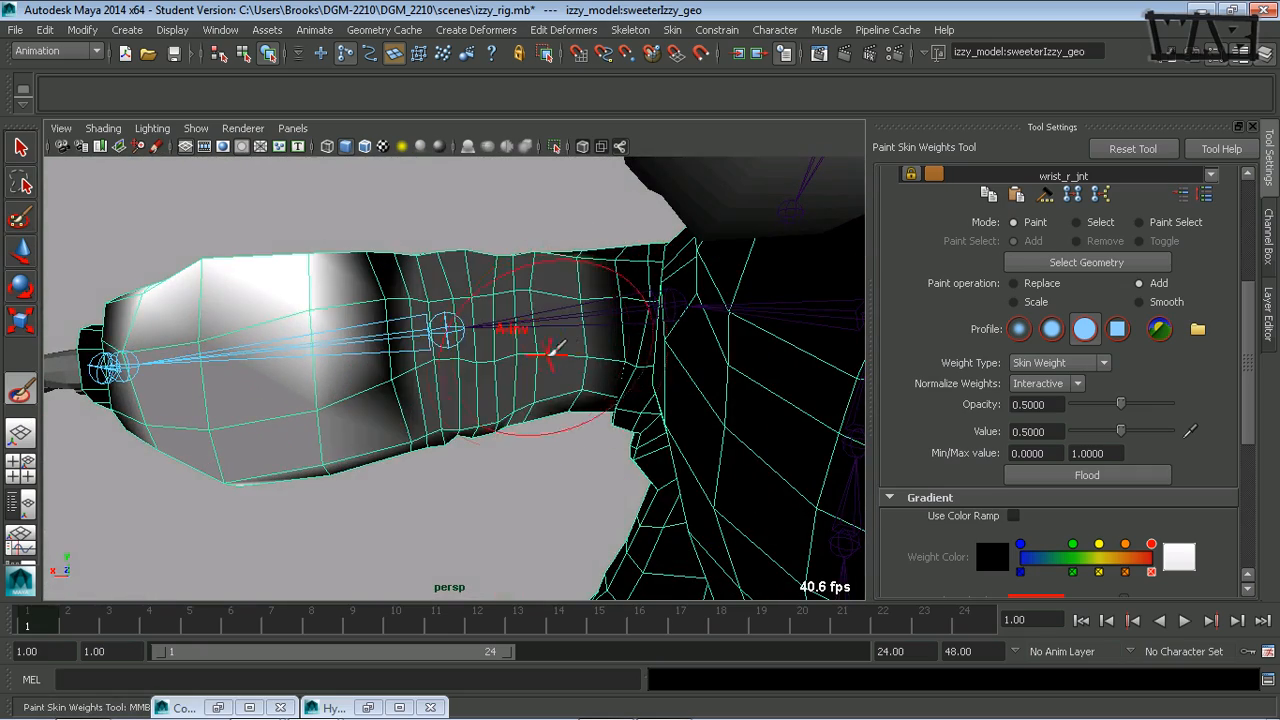
key(ctrl+z)
key(ctrl+z)
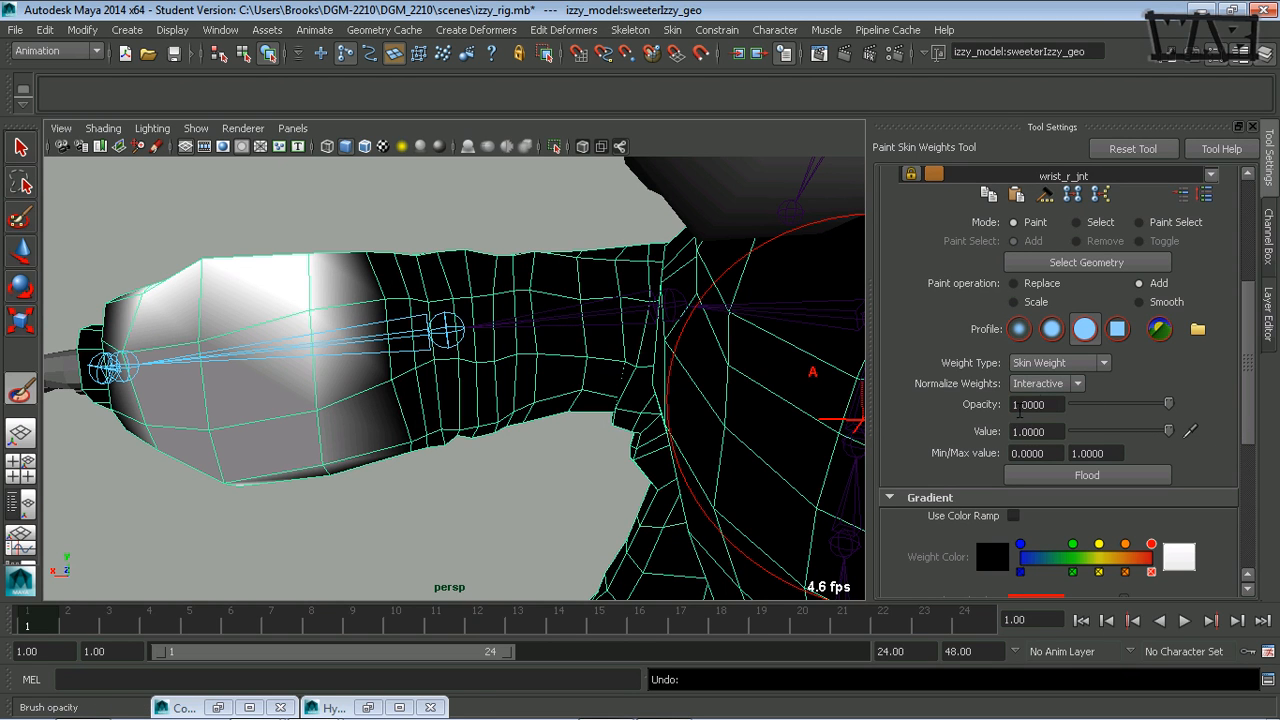
Add elbow-joint weight at opacity 1 and value 1 over the back of the forearm and the sleeve cuff
alt+middle_drag(370, 424, 442, 429)
click(300, 331)
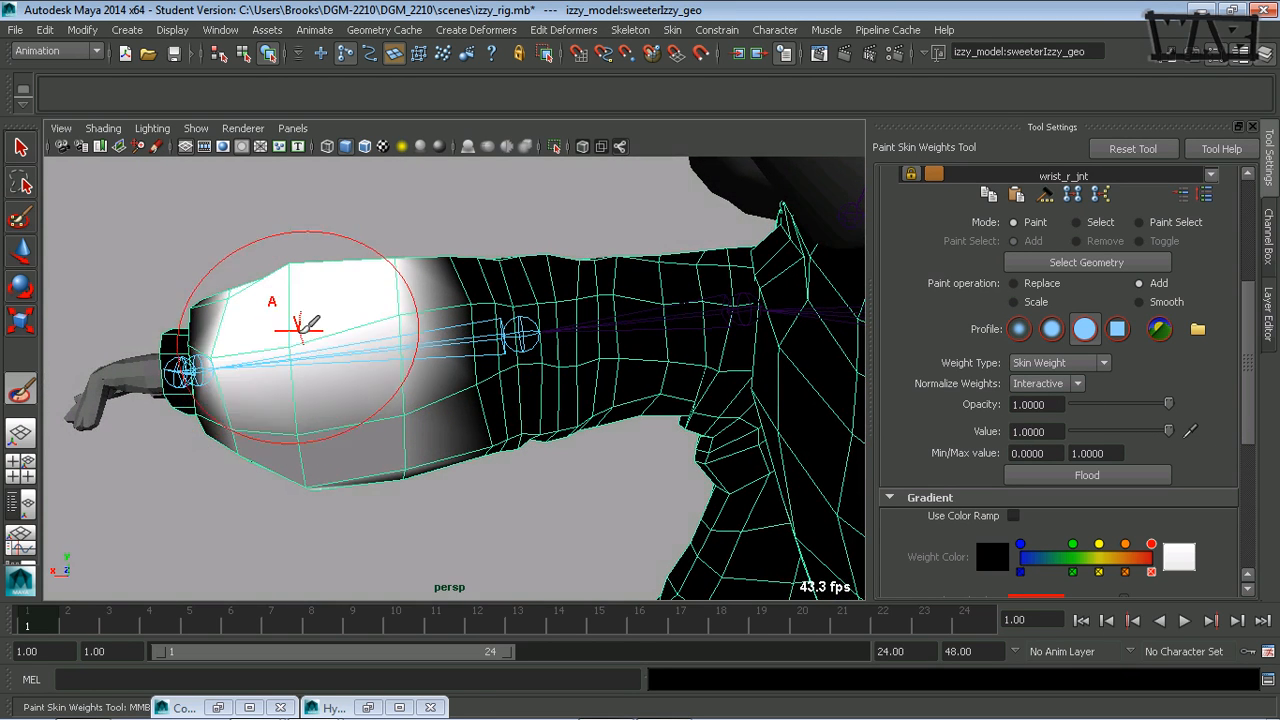
mouse_move(302, 327)
mouse_down()
mouse_move(314, 457)
mouse_move(263, 300)
mouse_move(237, 429)
mouse_move(312, 445)
mouse_move(498, 322)
mouse_up()
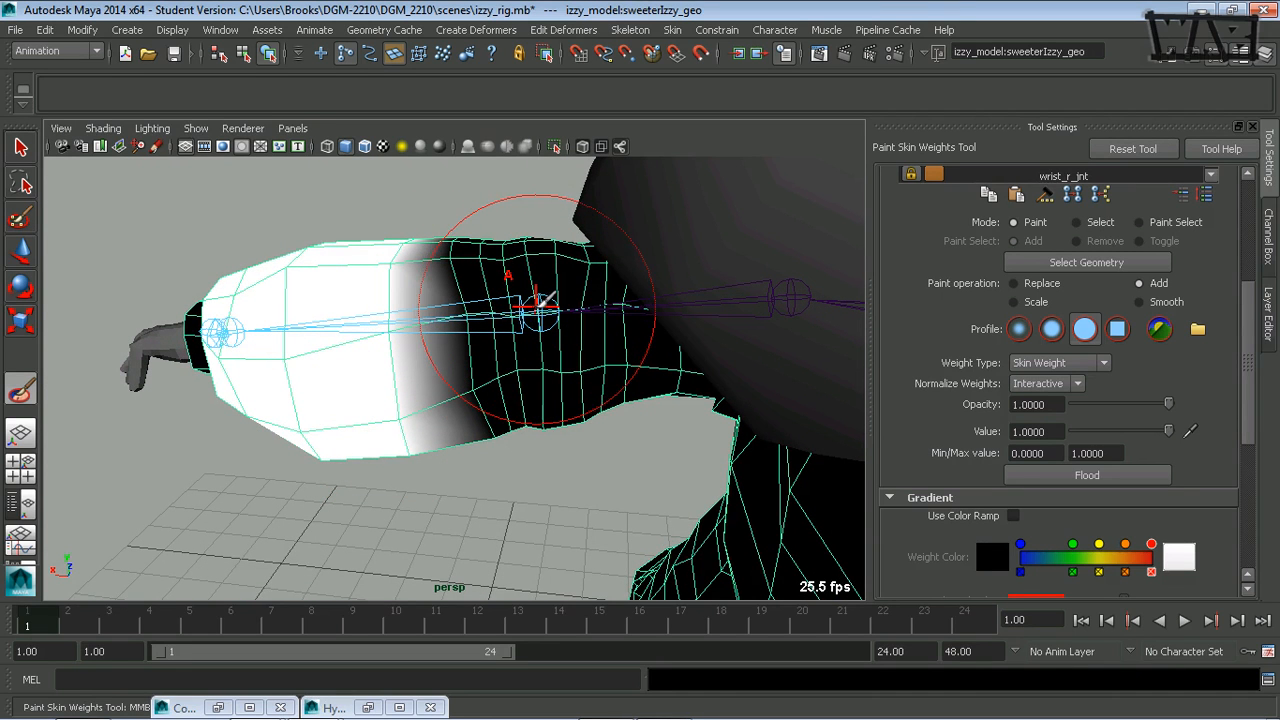
mouse_move(428, 332)
alt+mouse_down()
mouse_move(400, 263)
mouse_move(551, 314)
mouse_move(600, 420)
mouse_move(680, 352)
alt+mouse_up()
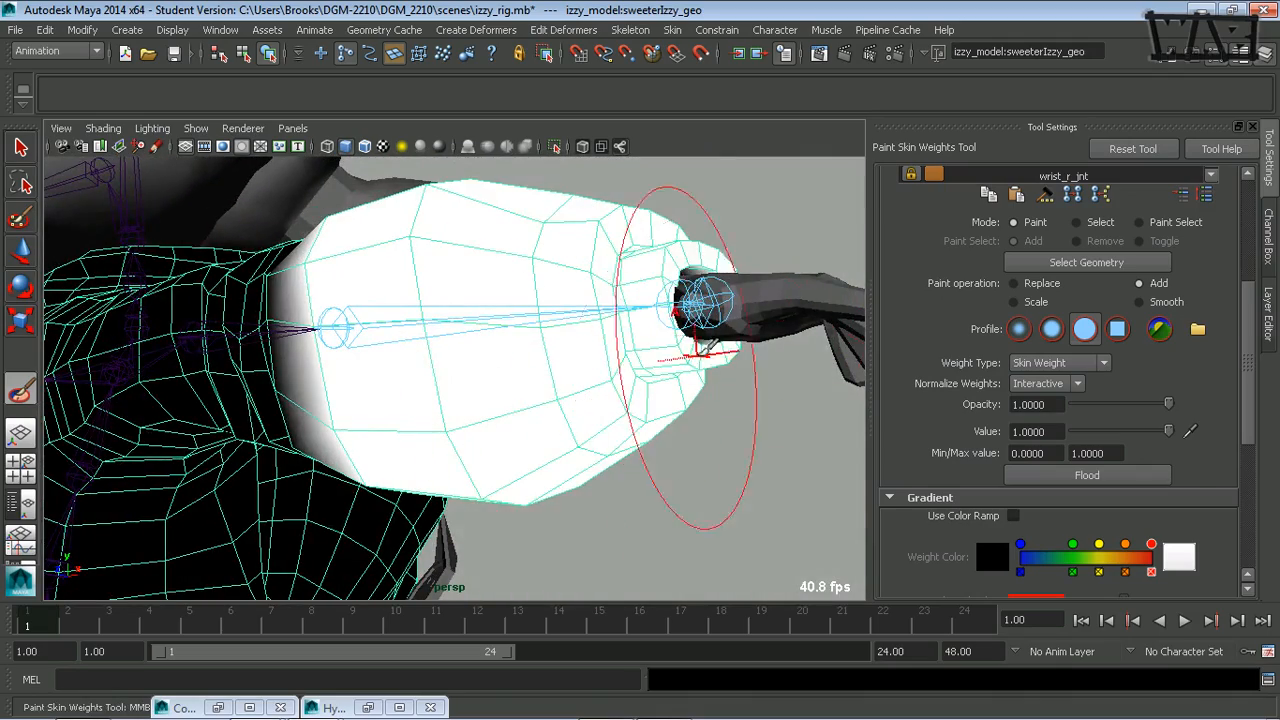
mouse_move(680, 270)
alt+mouse_down()
mouse_move(422, 358)
mouse_move(334, 349)
mouse_move(486, 363)
mouse_move(400, 345)
mouse_move(386, 375)
mouse_move(429, 366)
mouse_move(430, 330)
mouse_move(410, 345)
mouse_move(571, 349)
mouse_move(506, 400)
mouse_move(452, 388)
mouse_move(505, 356)
mouse_move(430, 380)
mouse_move(350, 362)
mouse_move(348, 378)
mouse_move(400, 388)
mouse_move(420, 410)
mouse_move(555, 372)
mouse_move(503, 352)
mouse_move(410, 445)
mouse_move(375, 385)
mouse_move(345, 430)
mouse_move(317, 437)
alt+mouse_up()
Shrink the brush and add full elbow-joint weight around the elbow folds and onto the upper arm
alt+right_drag(317, 437, 648, 448)
alt+middle_drag(648, 448, 542, 436)
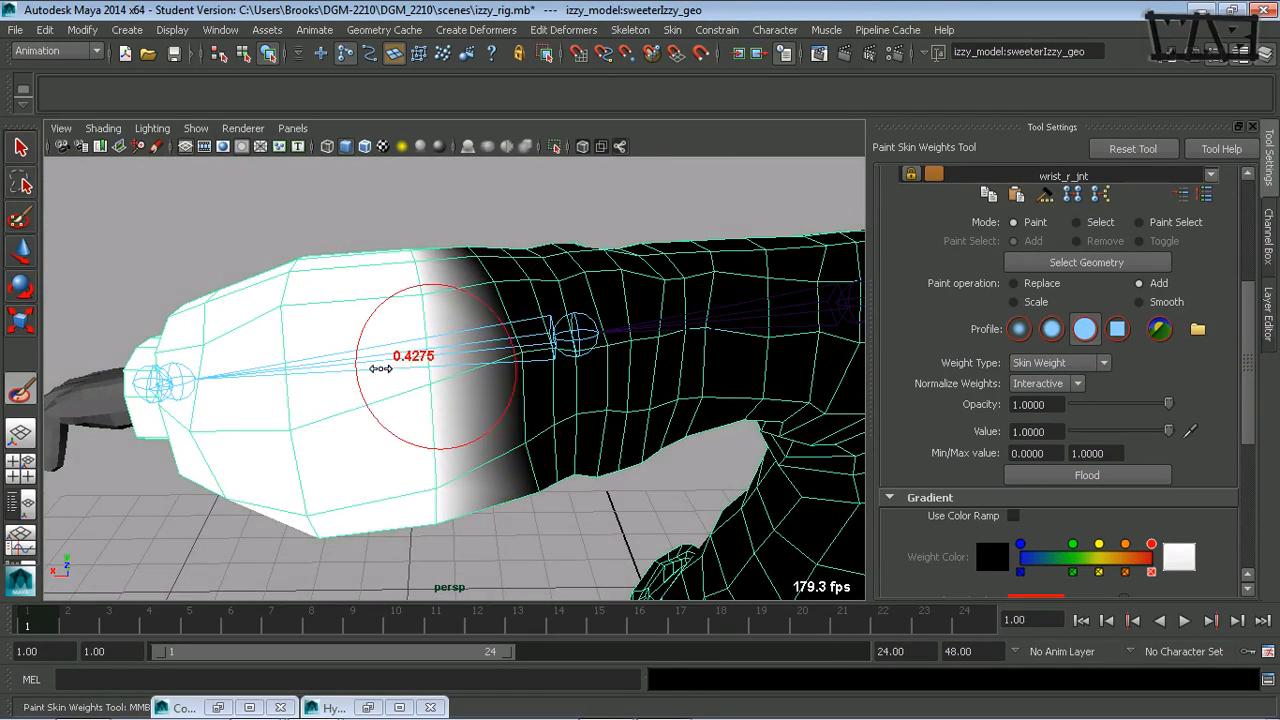
mouse_move(463, 423)
alt+mouse_down()
mouse_move(450, 425)
mouse_move(473, 280)
alt+mouse_up()
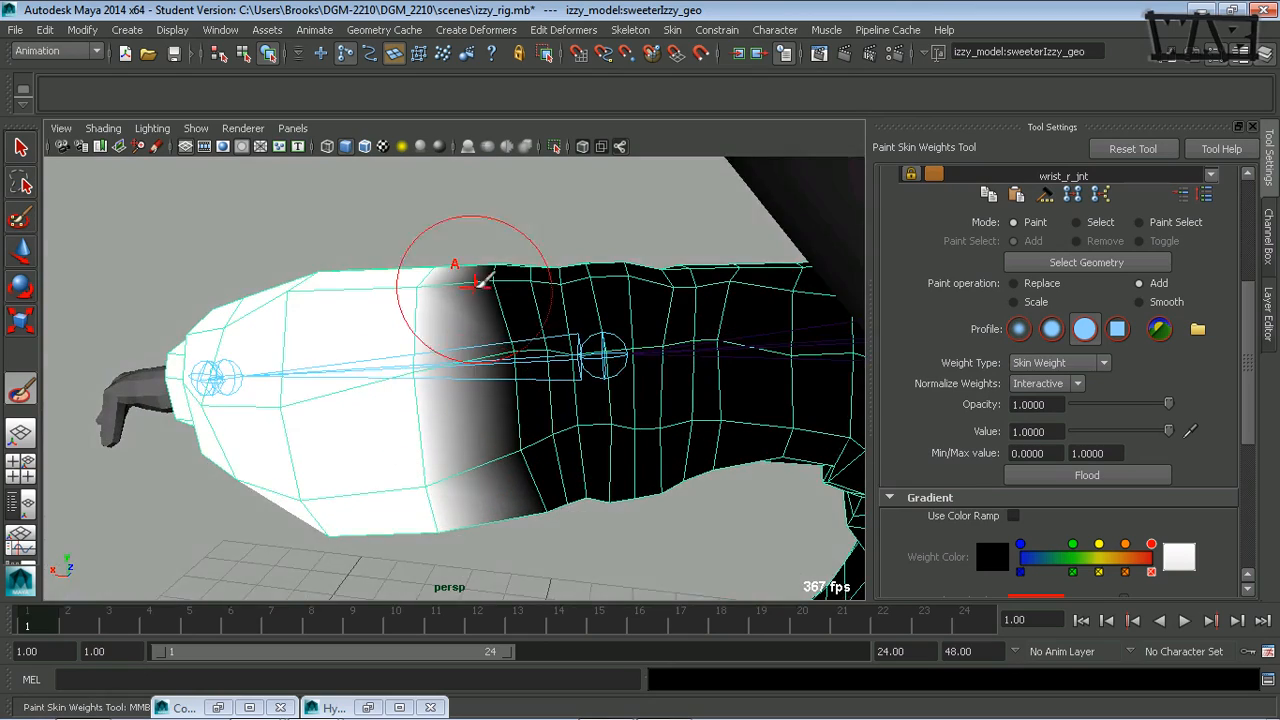
mouse_move(530, 527)
alt+mouse_down()
mouse_move(457, 366)
mouse_move(514, 423)
alt+mouse_up()
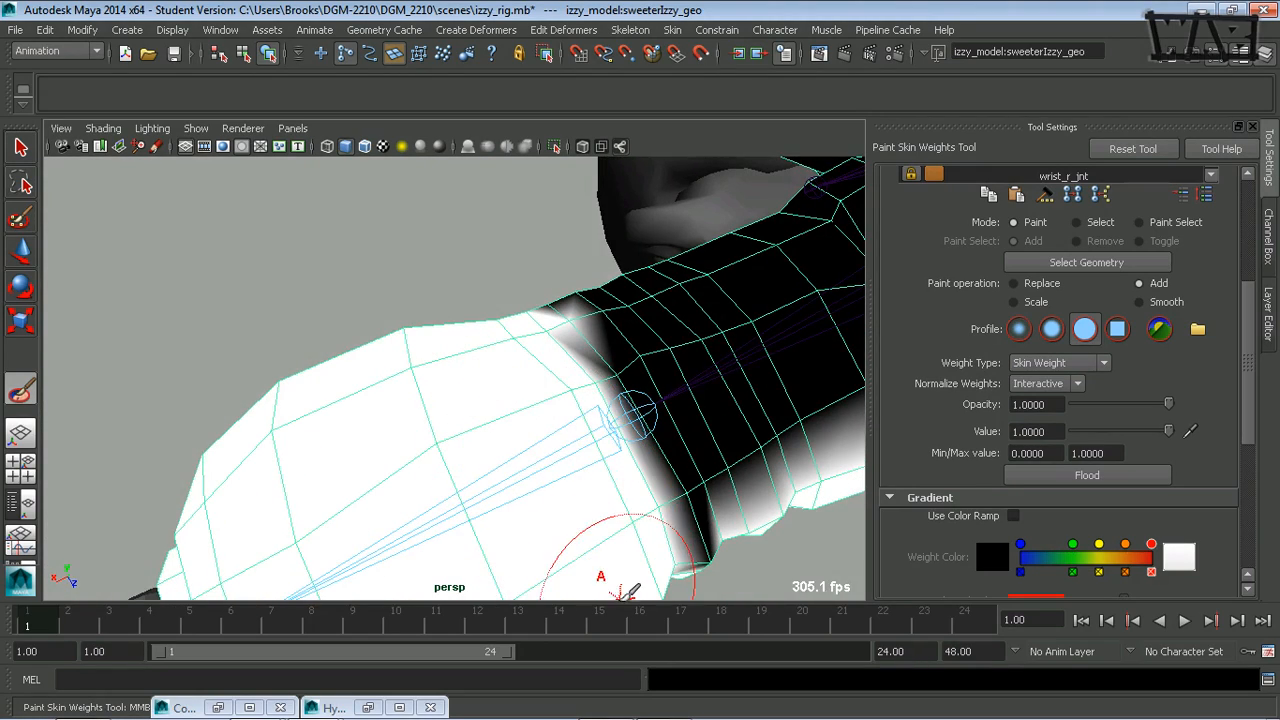
alt+drag(585, 540, 277, 551)
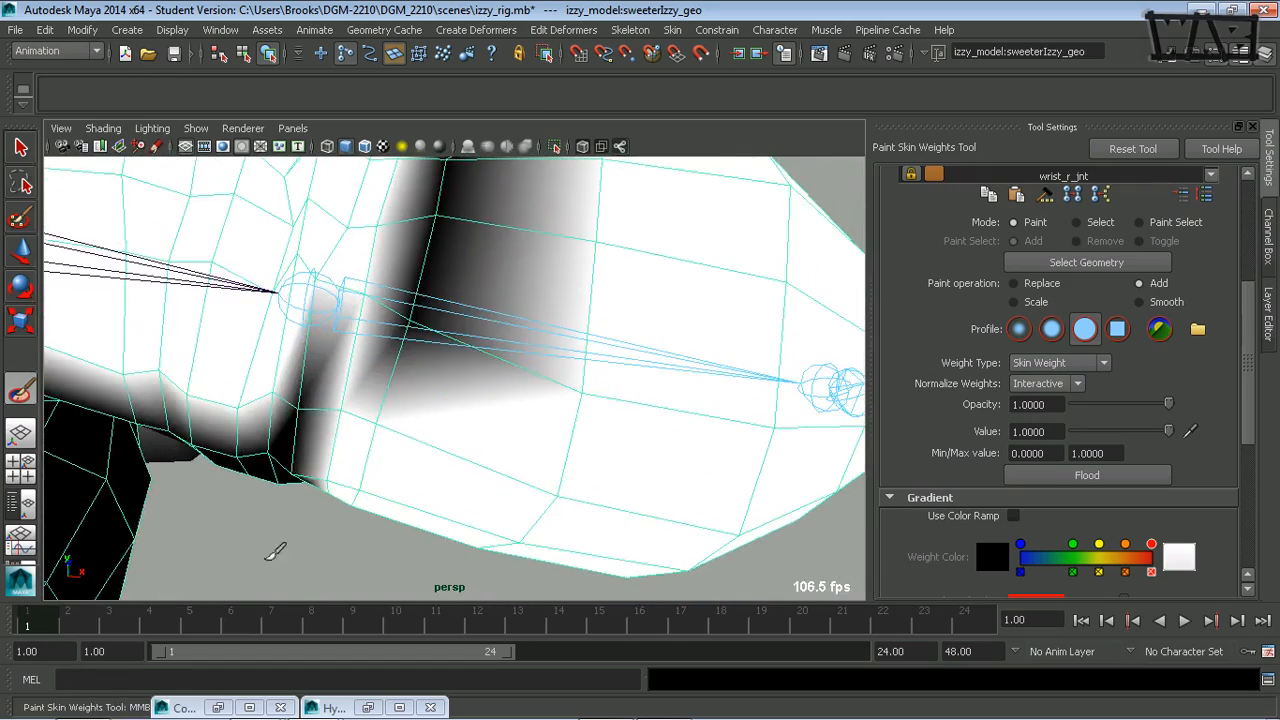
alt+right_drag(537, 447, 177, 409)
mouse_move(345, 415)
alt+mouse_down()
mouse_move(365, 480)
mouse_move(428, 377)
alt+mouse_up()
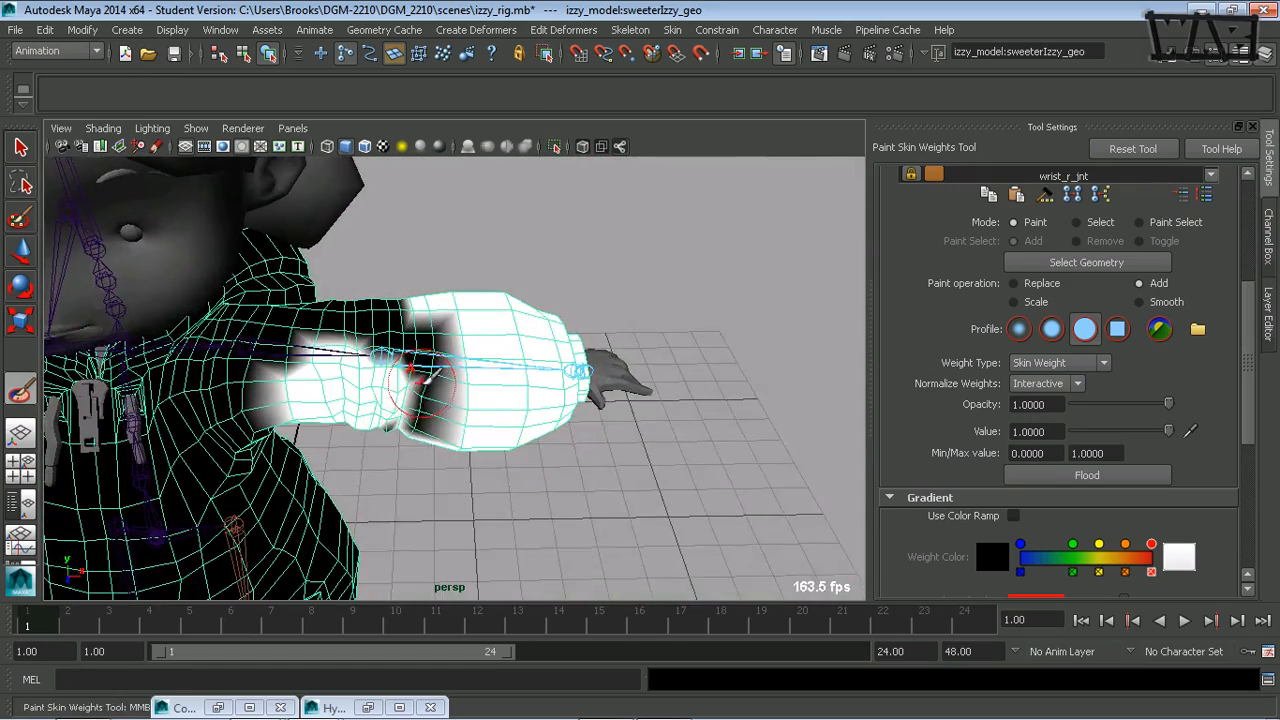
Fill the unweighted gaps on the forearm side of the elbow with full elbow-joint weight
alt+drag(482, 420, 452, 332)
alt+right_drag(395, 357, 478, 369)
alt+middle_drag(392, 379, 545, 427)
alt+drag(547, 424, 452, 444)
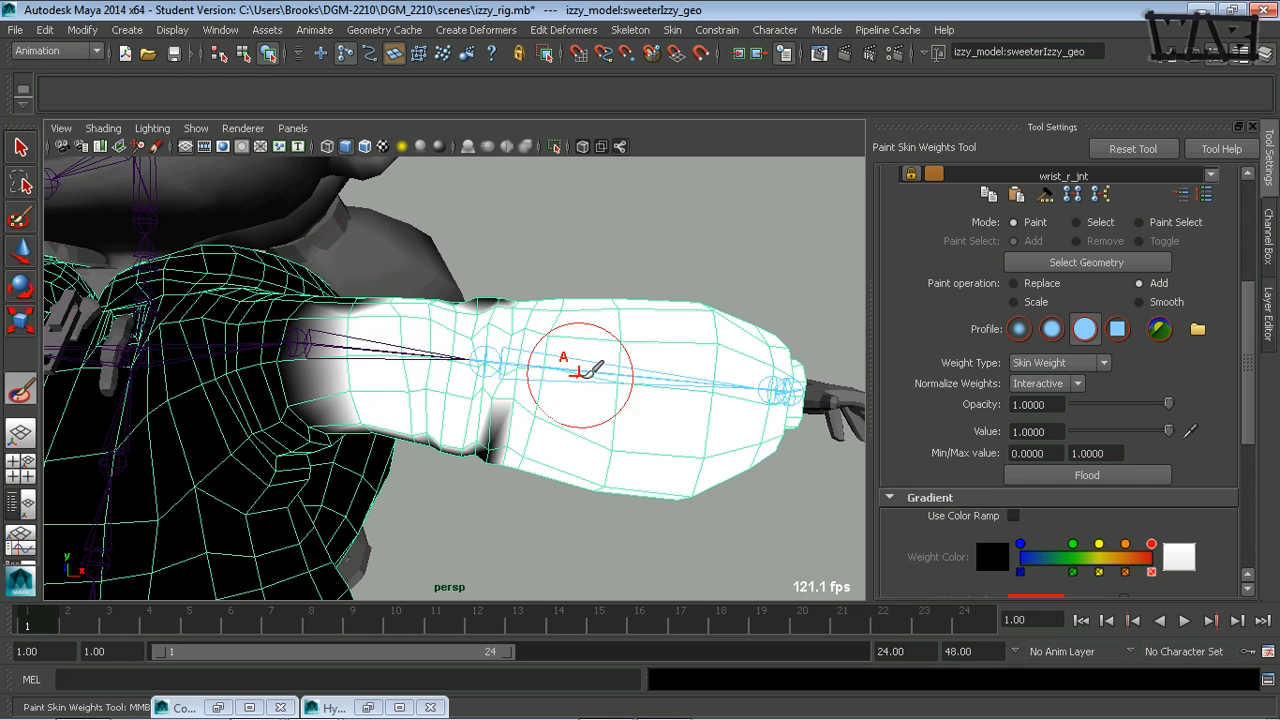
Choose the shoulder_l_jnt influence and add full weight over the upper arm up to the elbow
drag(1257, 420, 1253, 300)
click(1040, 340)
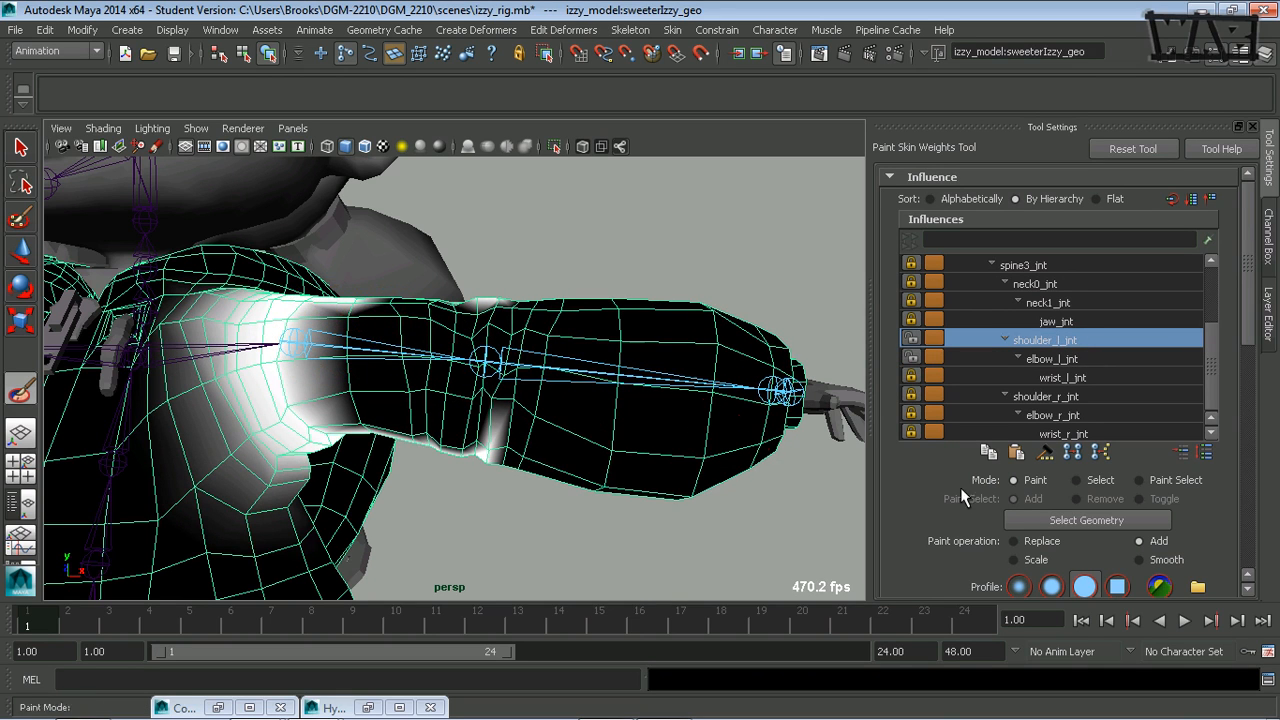
mouse_move(390, 370)
mouse_down()
mouse_move(329, 300)
mouse_move(386, 414)
mouse_move(445, 277)
mouse_move(440, 482)
mouse_up()
alt+drag(457, 286, 414, 303)
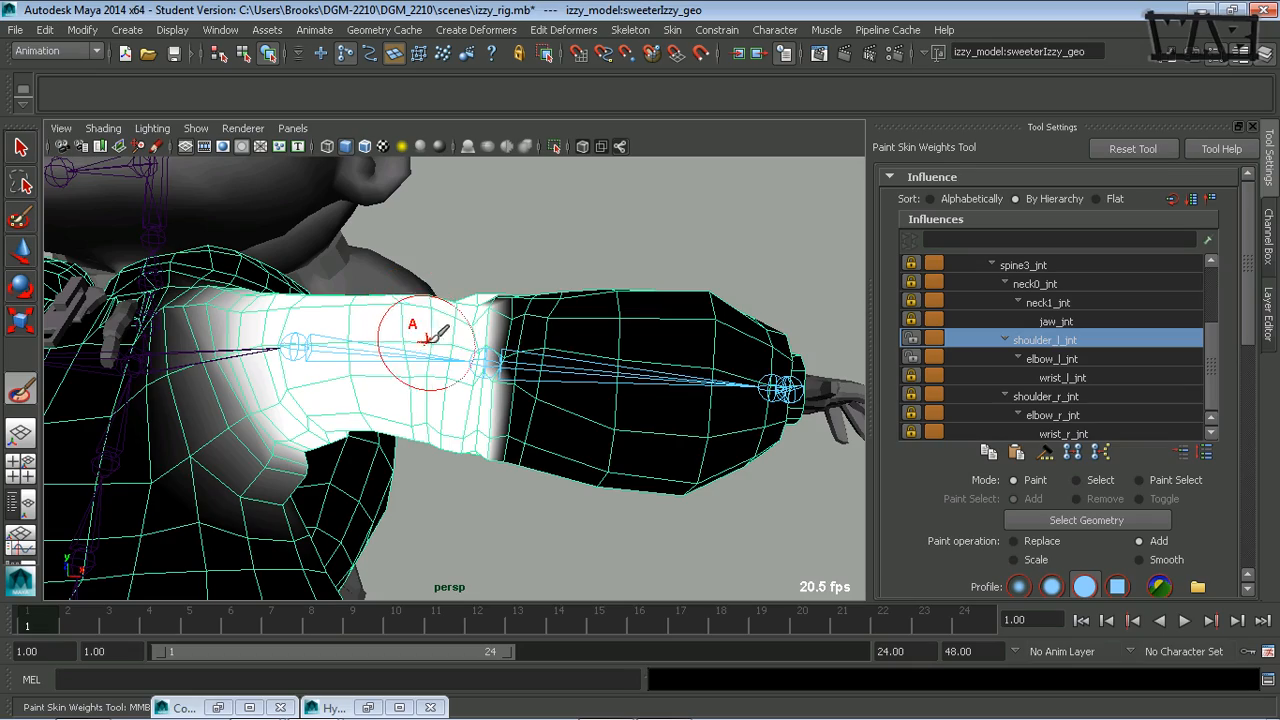
Choose the elbow_l_jnt influence and rotate that joint to bend the arm before returning to weight painting
click(1066, 360)
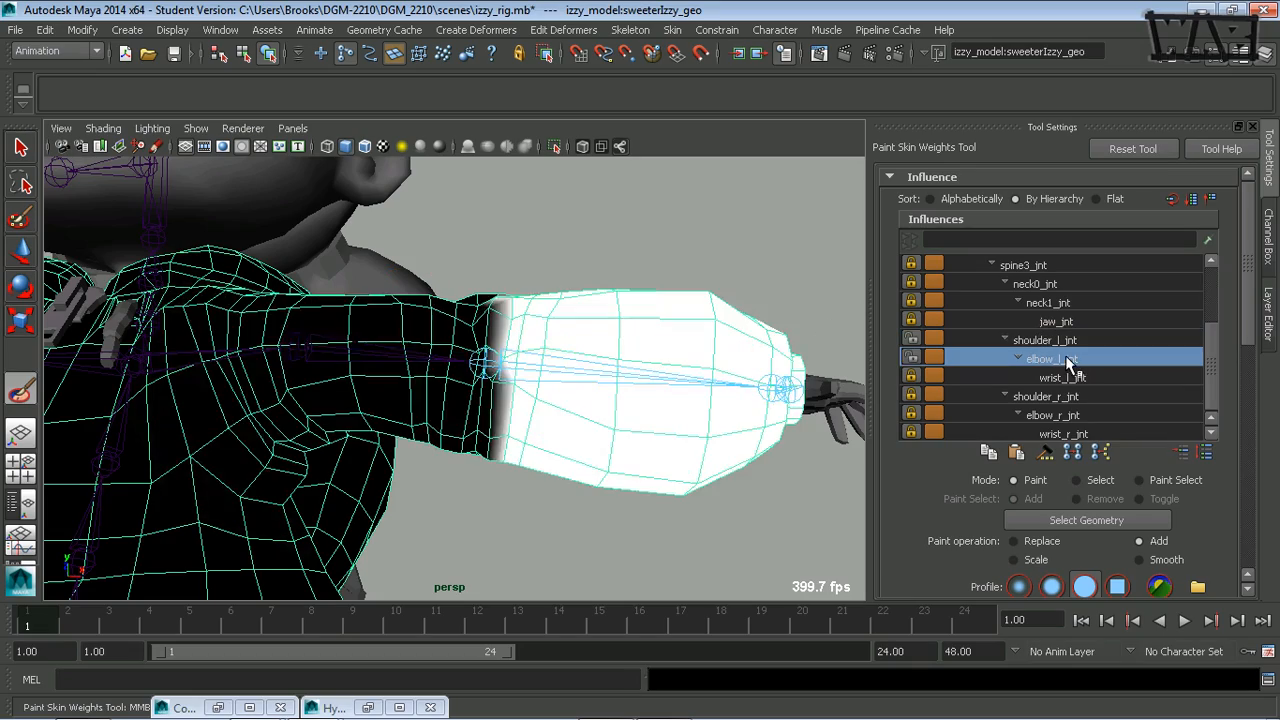
alt+drag(621, 425, 252, 450)
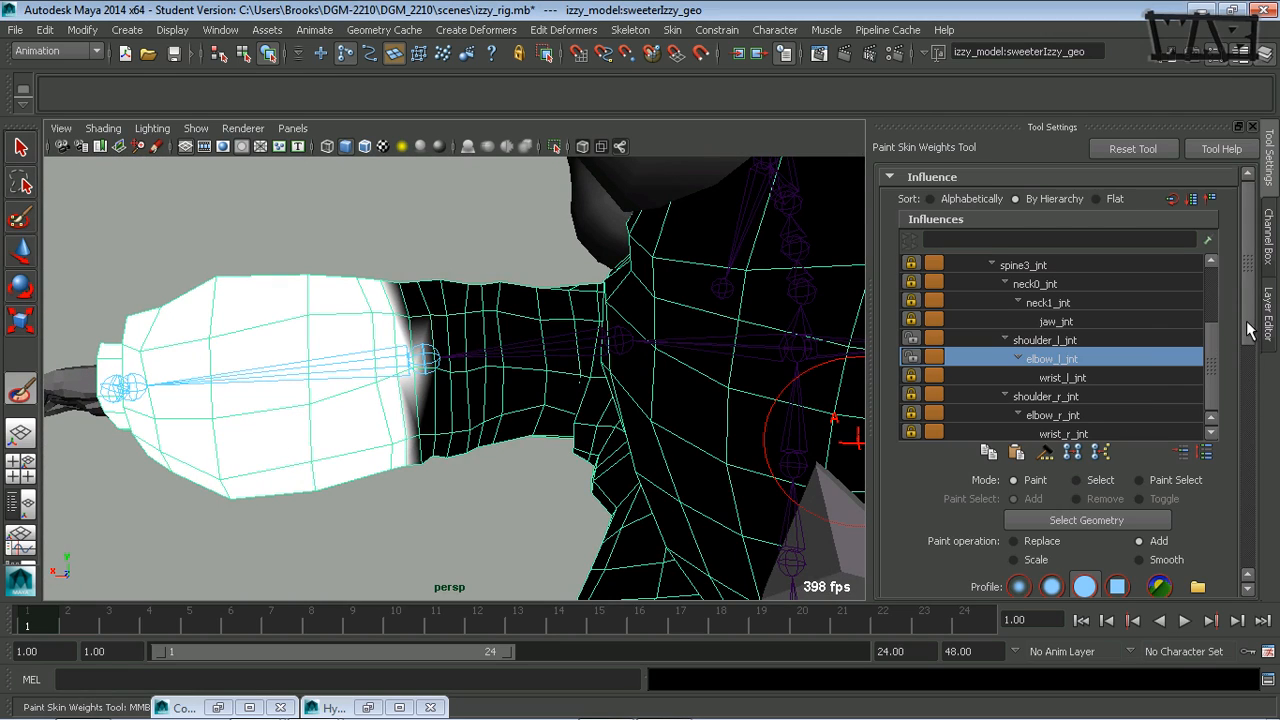
drag(1248, 331, 1248, 358)
alt+right_drag(551, 446, 389, 466)
mouse_move(389, 466)
alt+mouse_down()
mouse_move(401, 465)
mouse_move(414, 506)
mouse_move(487, 372)
mouse_move(460, 410)
mouse_move(357, 403)
mouse_move(547, 462)
mouse_move(652, 455)
mouse_move(526, 457)
mouse_move(286, 314)
mouse_move(358, 325)
alt+mouse_up()
key(e)
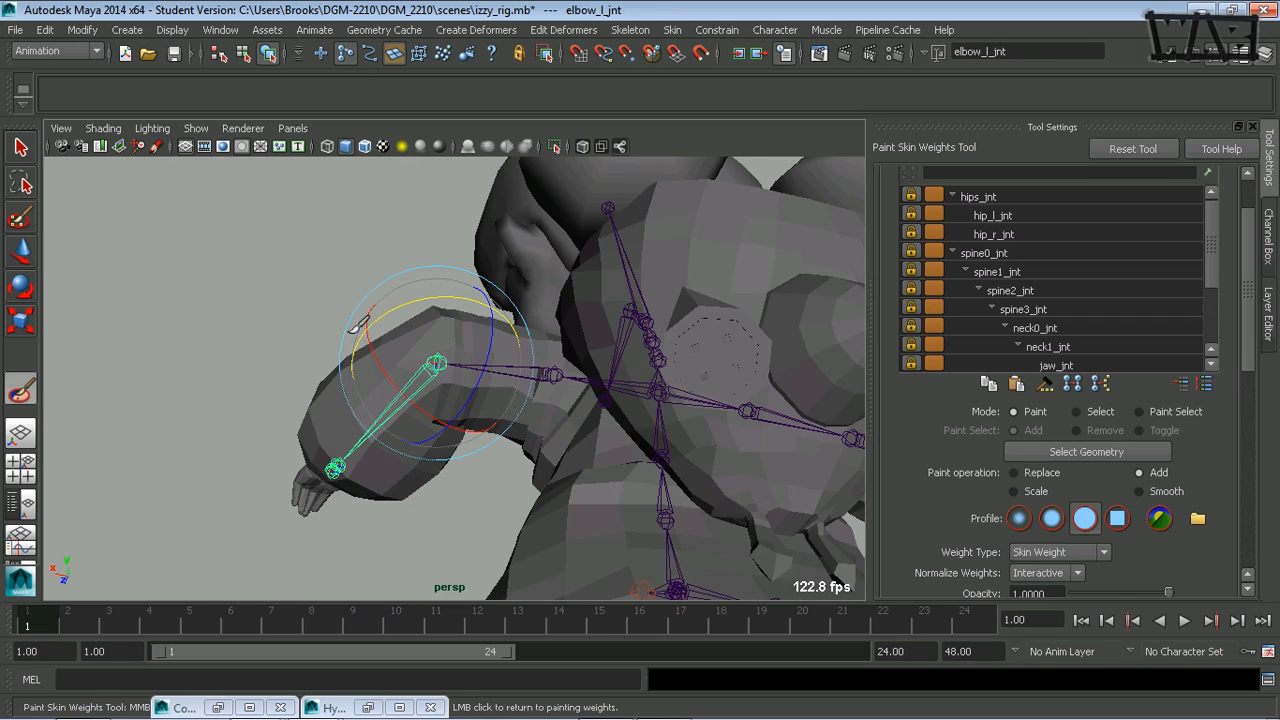
click(260, 292)
Switch the paint operation to Smooth and blend the elbow_l_jnt weights around the bent elbow
alt+right_drag(606, 417, 576, 323)
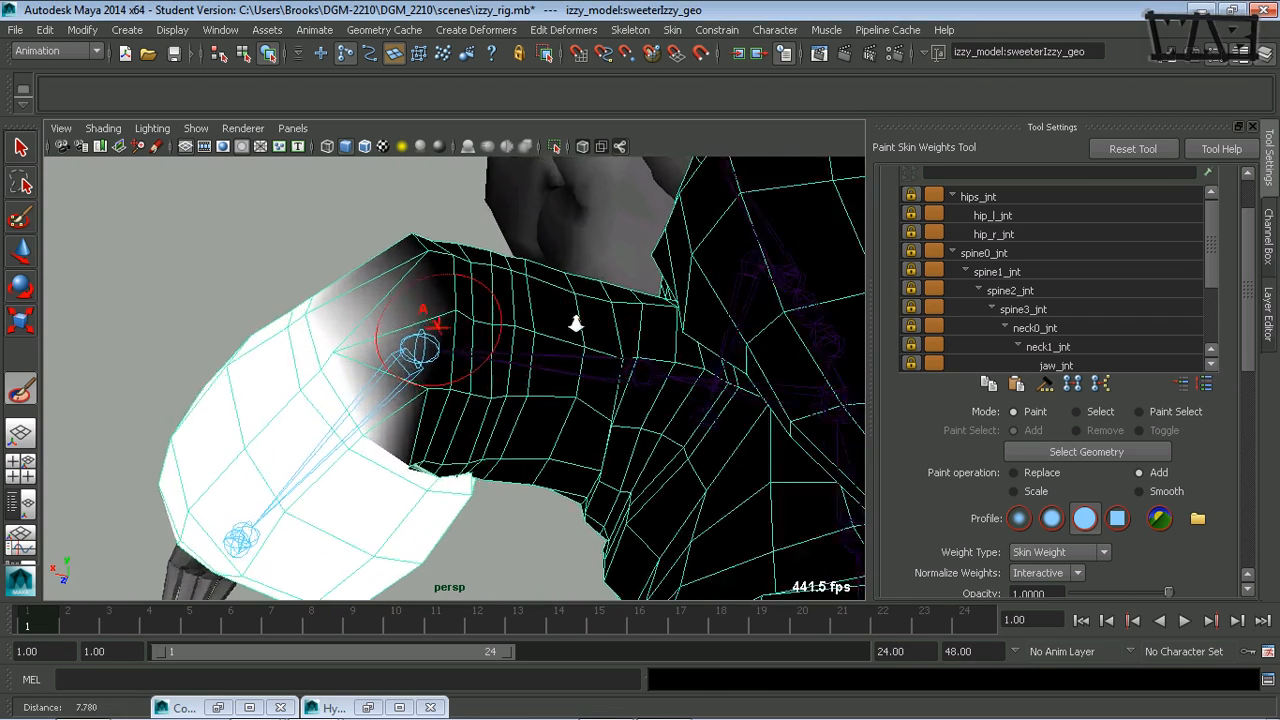
click(1166, 491)
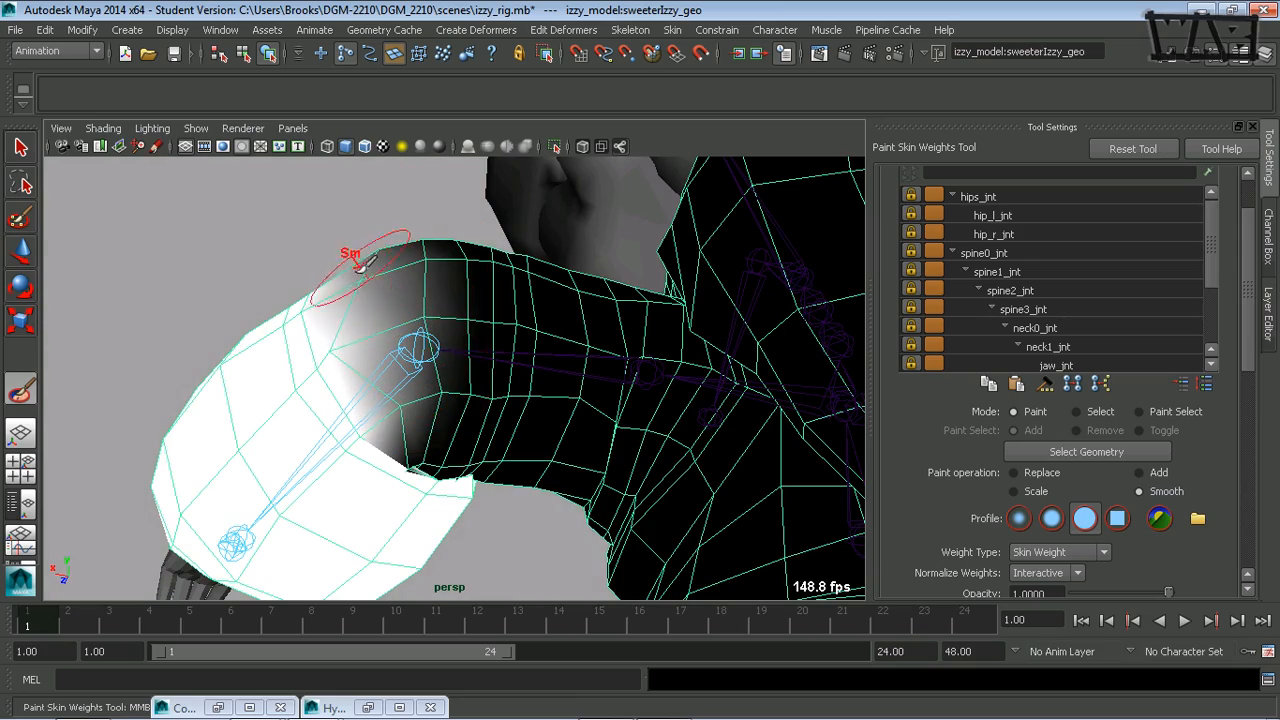
drag(411, 434, 413, 420)
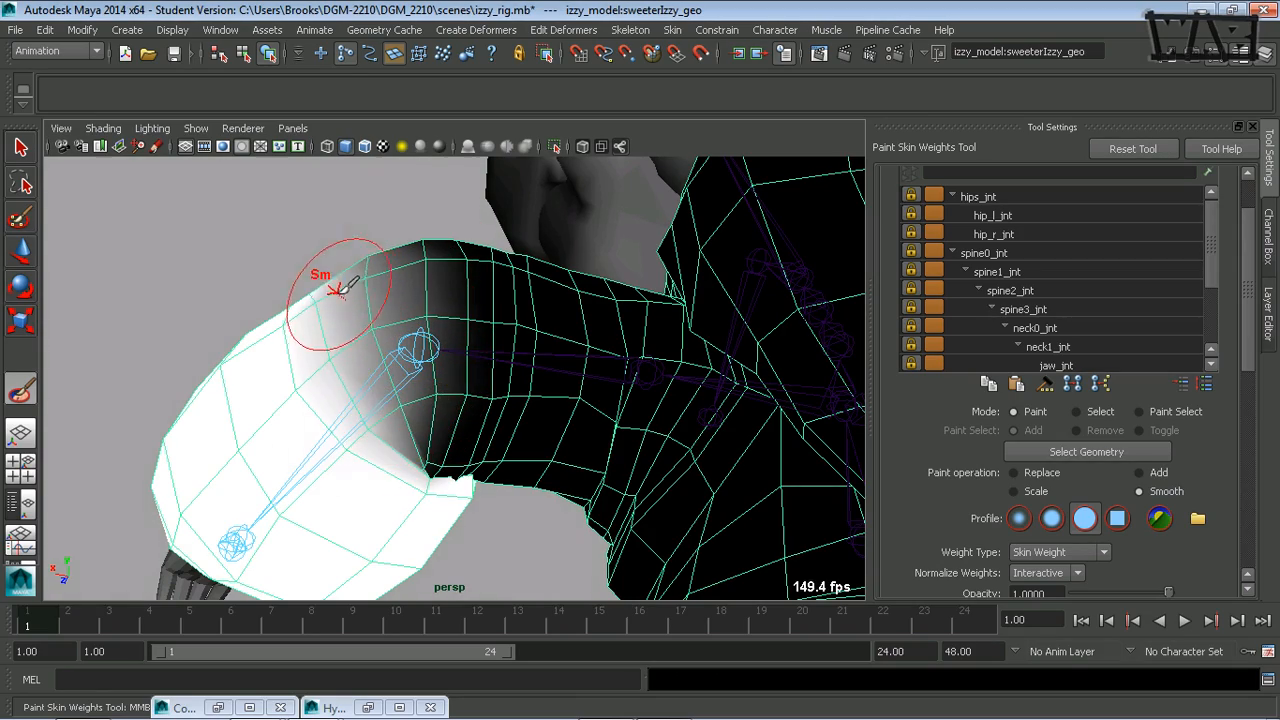
mouse_move(357, 345)
alt+mouse_down()
mouse_move(490, 375)
mouse_move(530, 398)
alt+mouse_up()
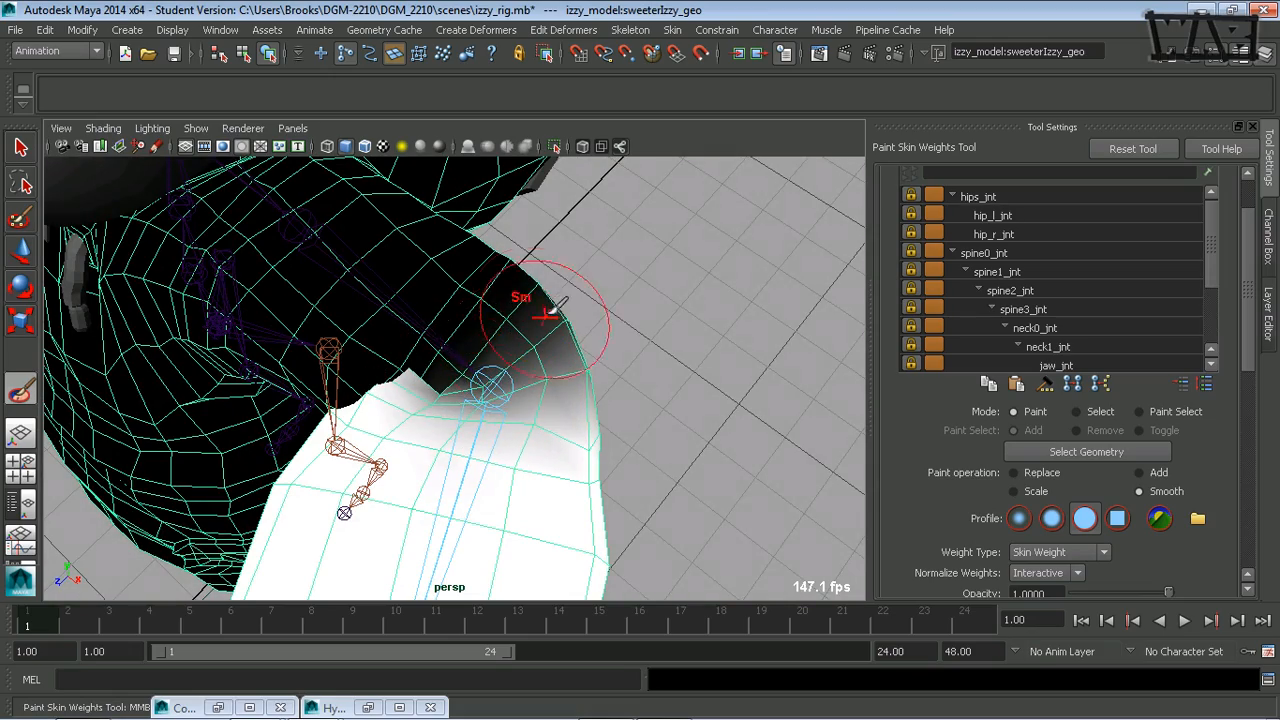
mouse_move(570, 383)
alt+mouse_down()
mouse_move(380, 280)
mouse_move(414, 383)
alt+mouse_up()
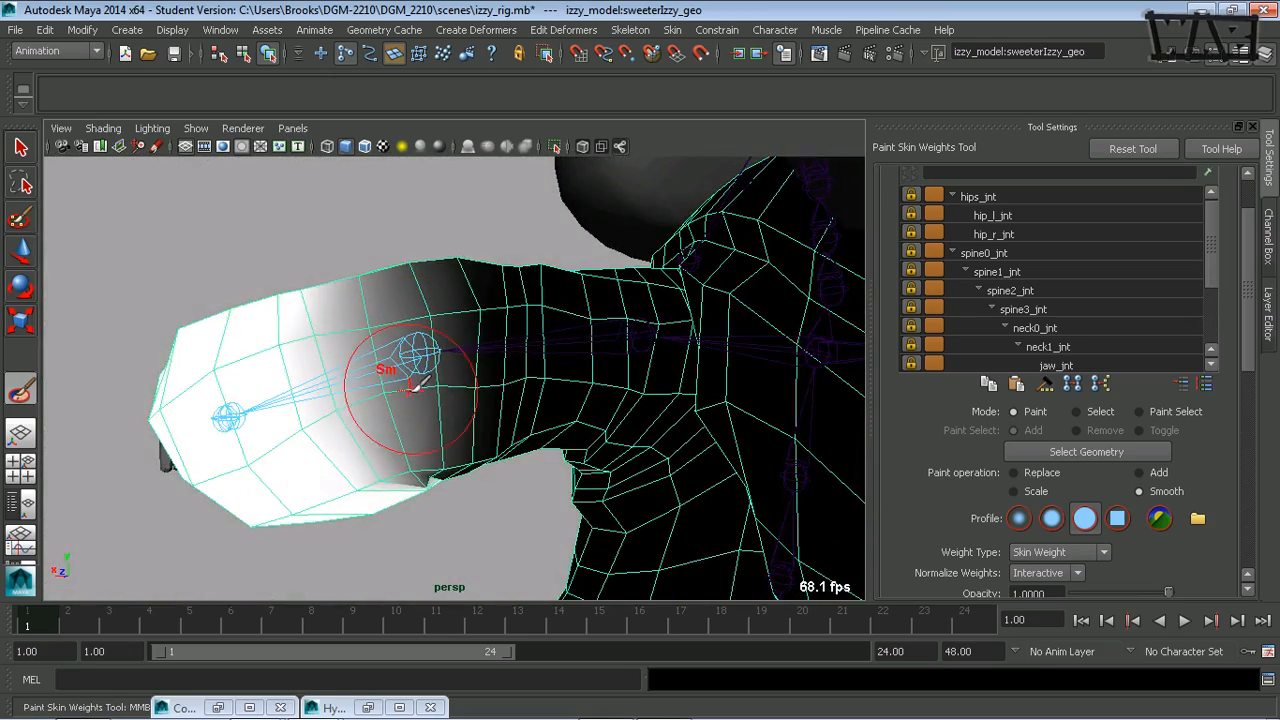
Rotate the elbow joint to a different bend and smooth its weights across the outer side of the elbow
alt+drag(412, 428, 490, 452)
middle_click(434, 364)
alt+drag(411, 438, 437, 482)
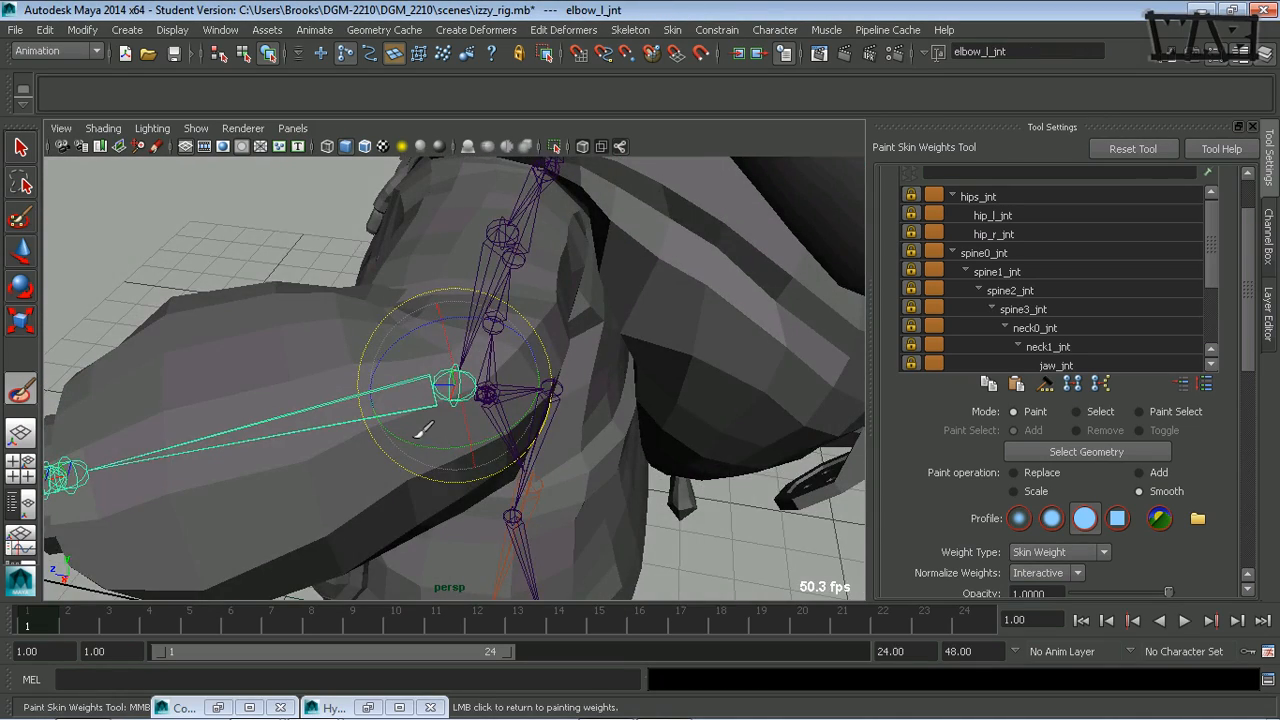
alt+drag(426, 438, 537, 368)
click(668, 500)
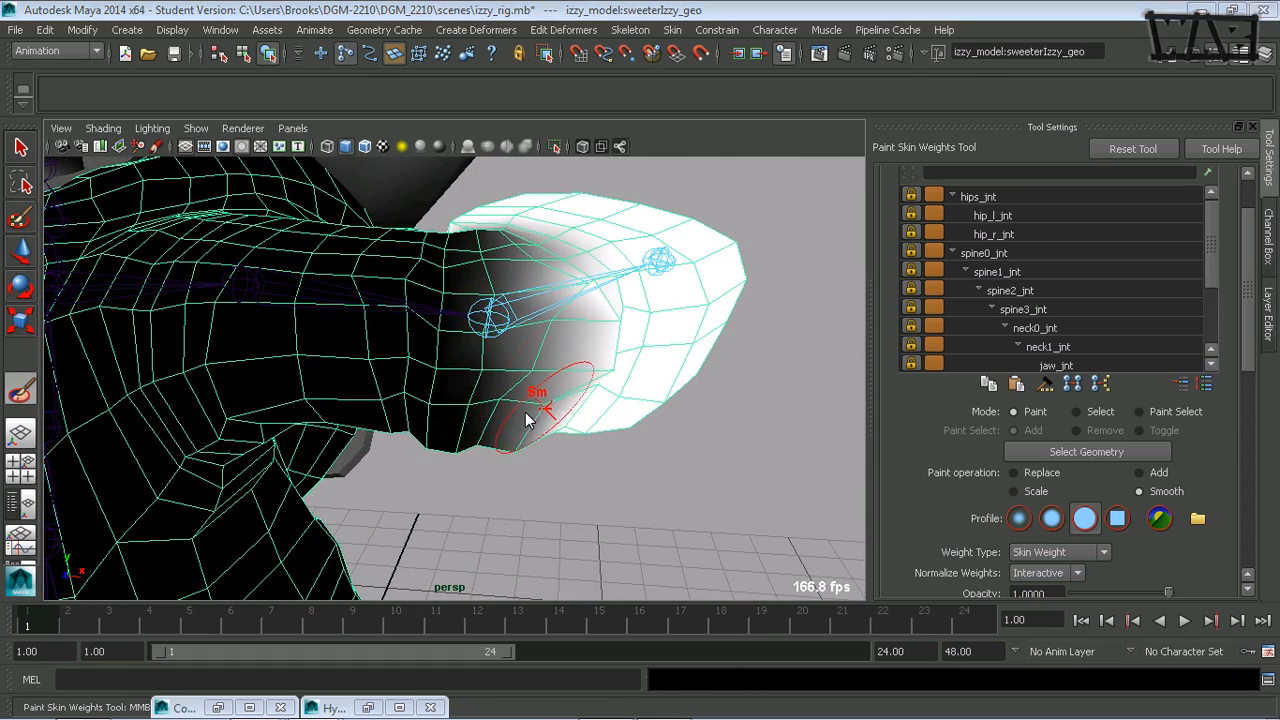
alt+drag(514, 414, 565, 328)
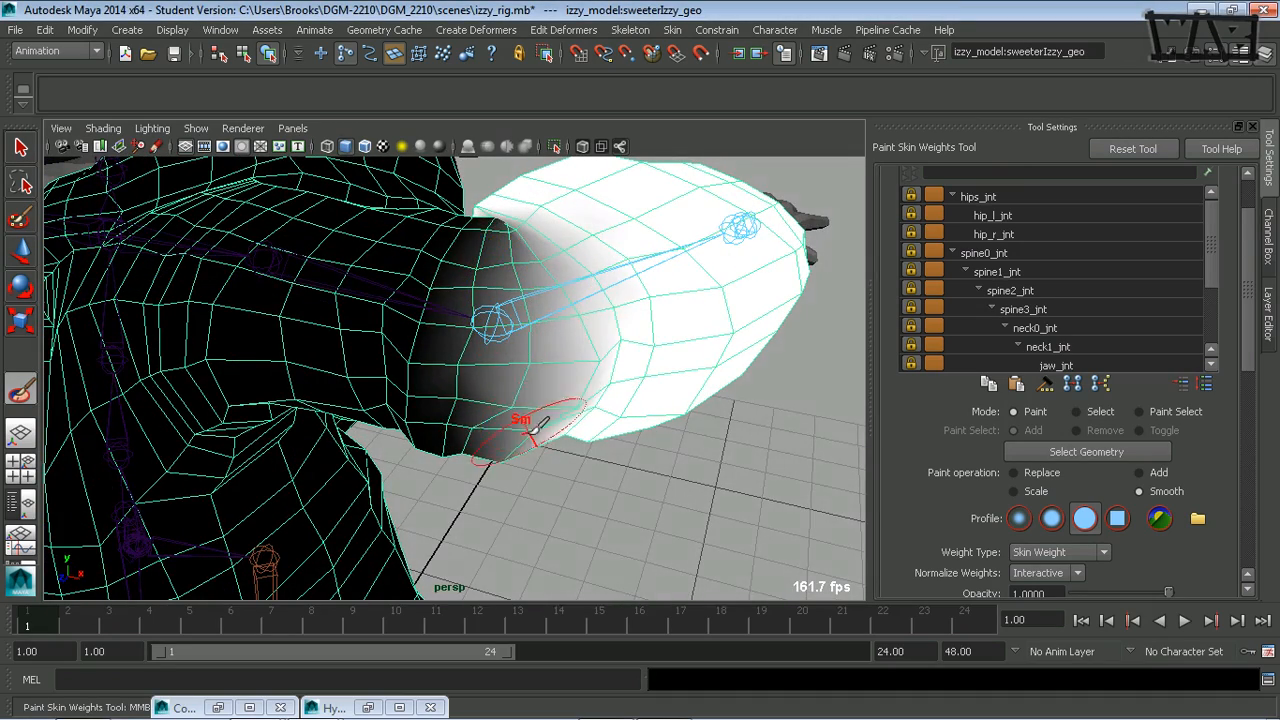
Smooth the elbow_l_jnt weights further across the front and underside of the bent elbow
mouse_move(487, 455)
alt+mouse_down()
mouse_move(523, 391)
mouse_move(508, 446)
alt+mouse_up()
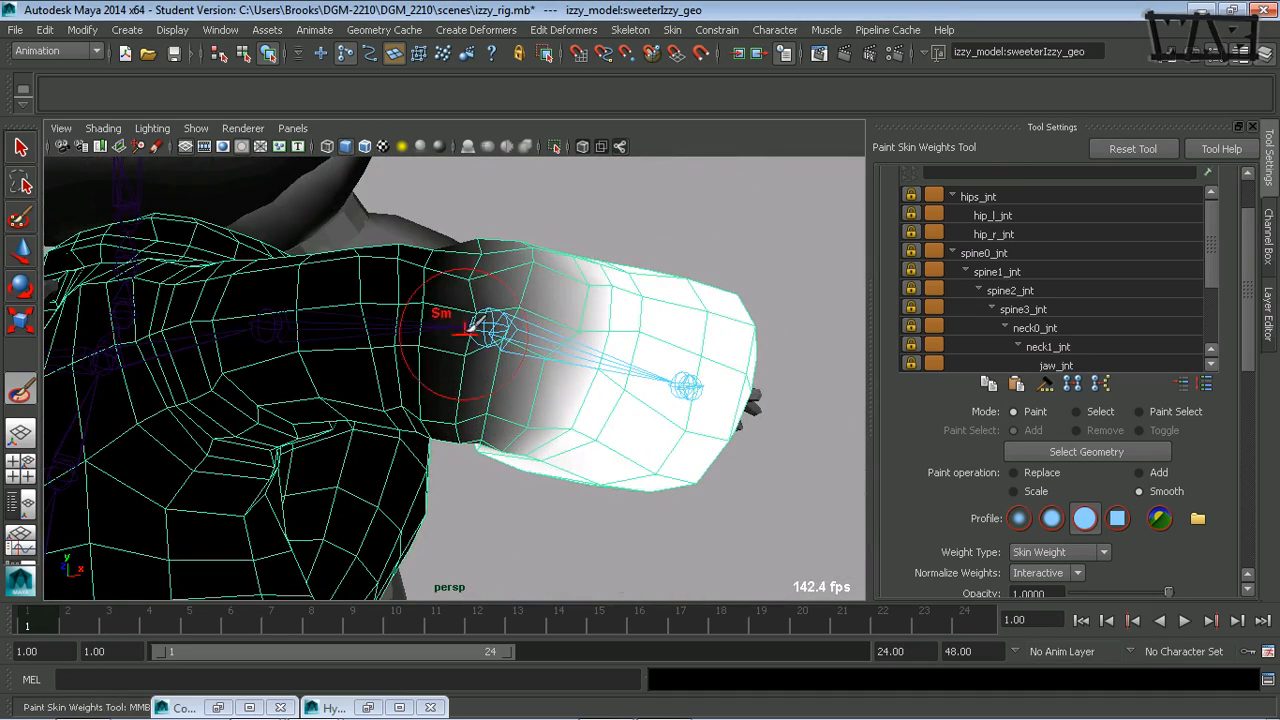
alt+drag(590, 345, 546, 357)
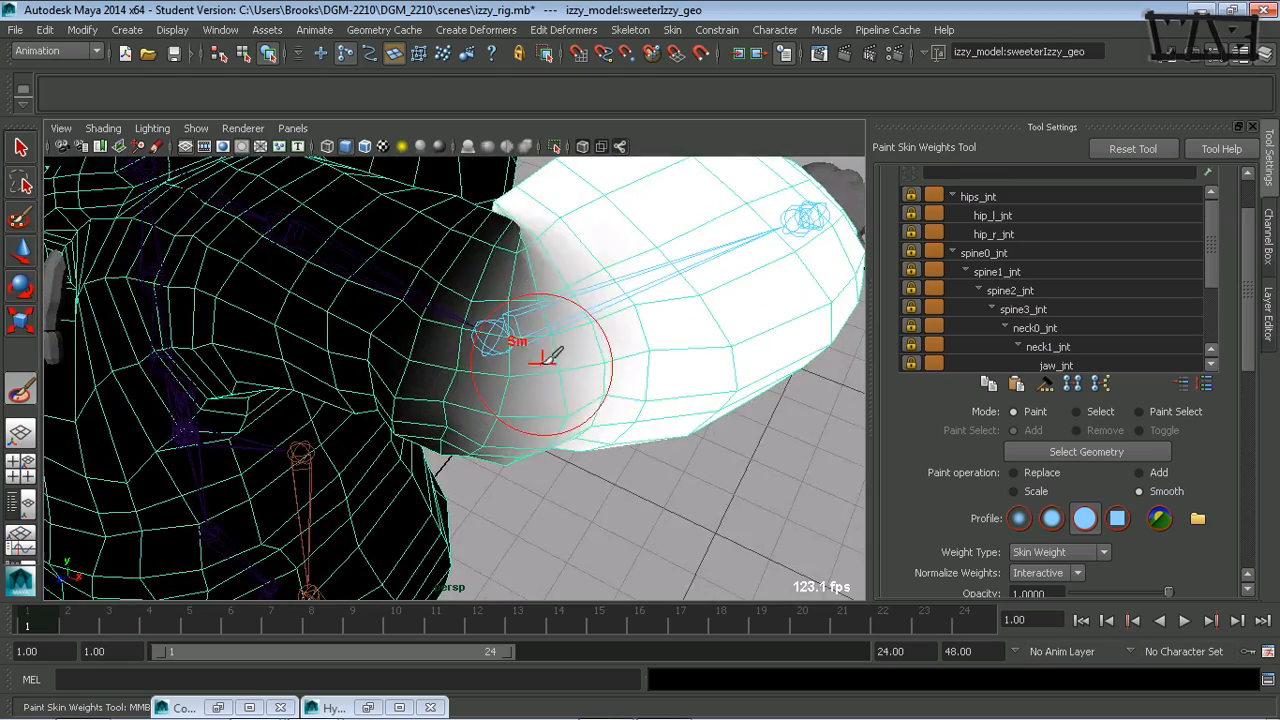
alt+drag(493, 305, 447, 362)
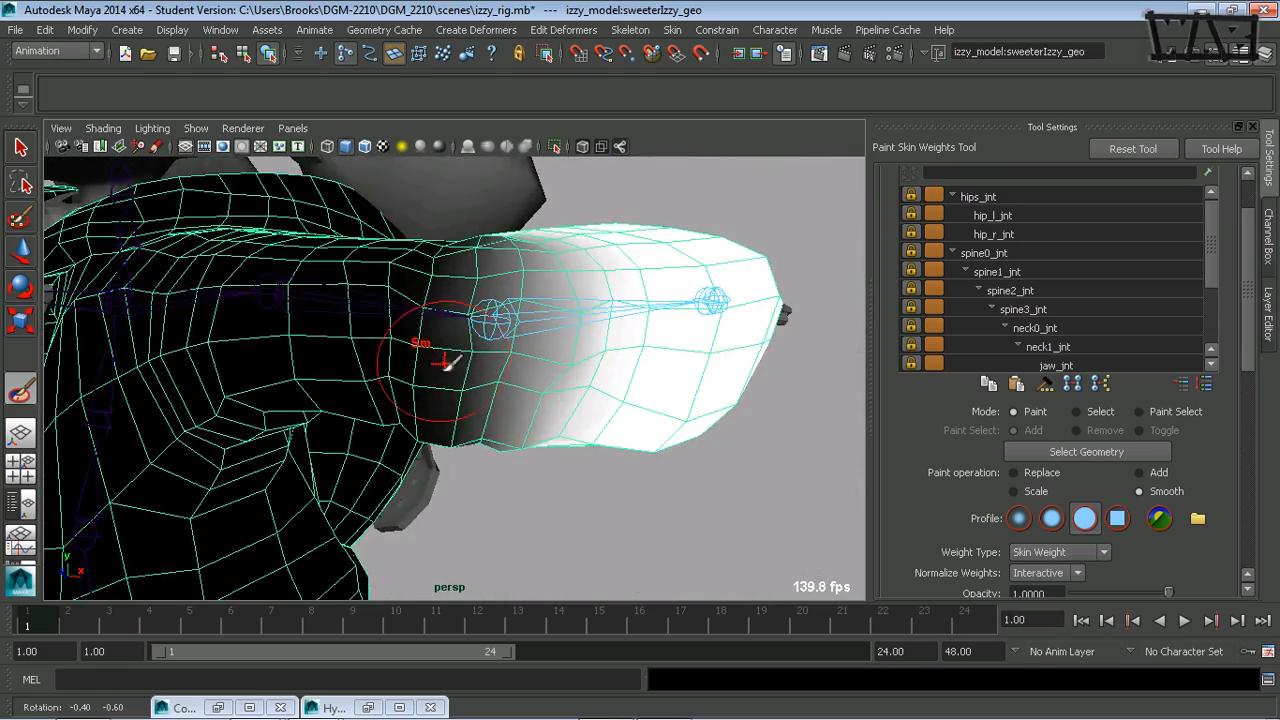
alt+drag(497, 438, 488, 346)
alt+drag(537, 401, 510, 287)
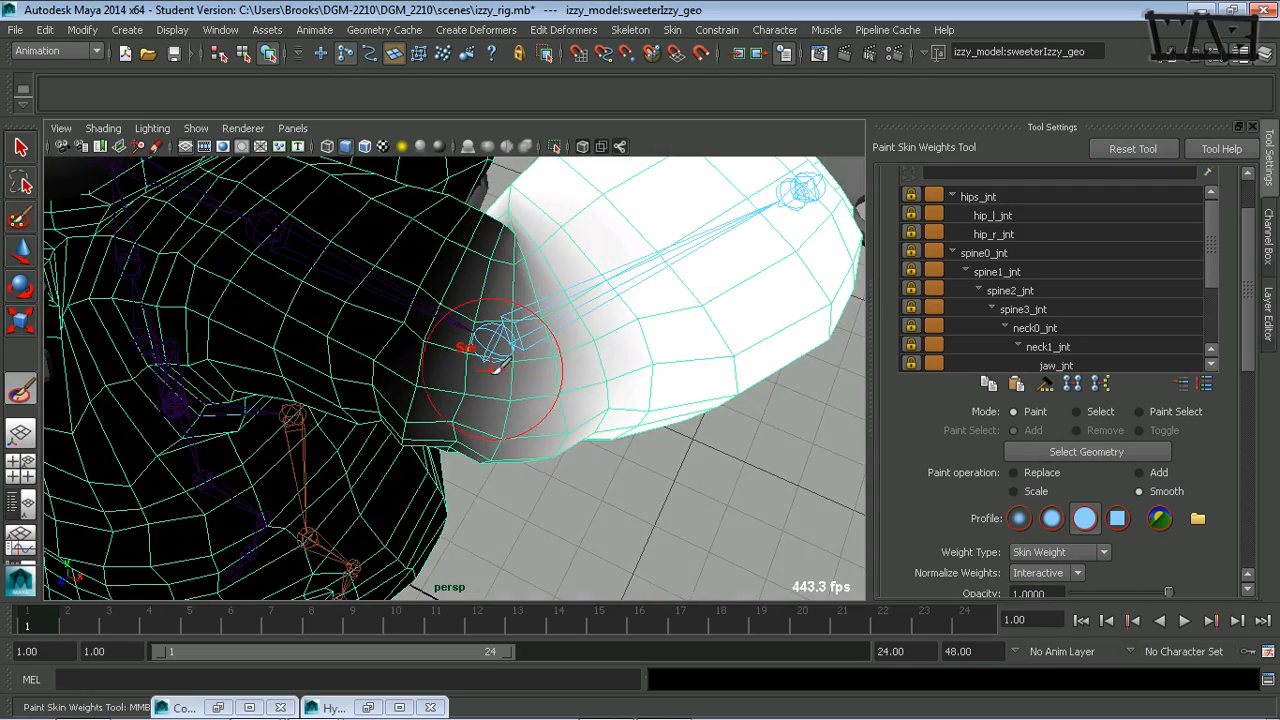
alt+drag(562, 443, 532, 466)
Select elbow_l_jnt and rotate it to a new bend to test how the sleeve deforms
alt+right_drag(500, 409, 449, 443)
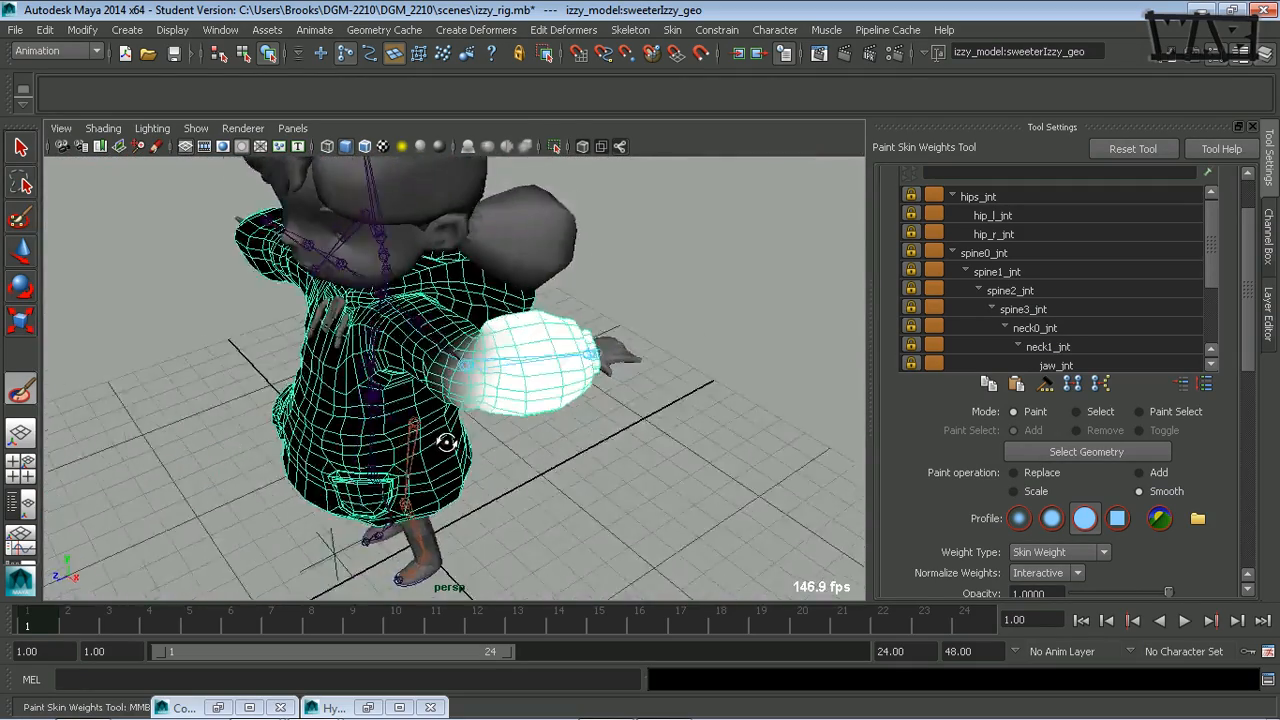
alt+drag(449, 443, 488, 446)
middle_click(565, 480)
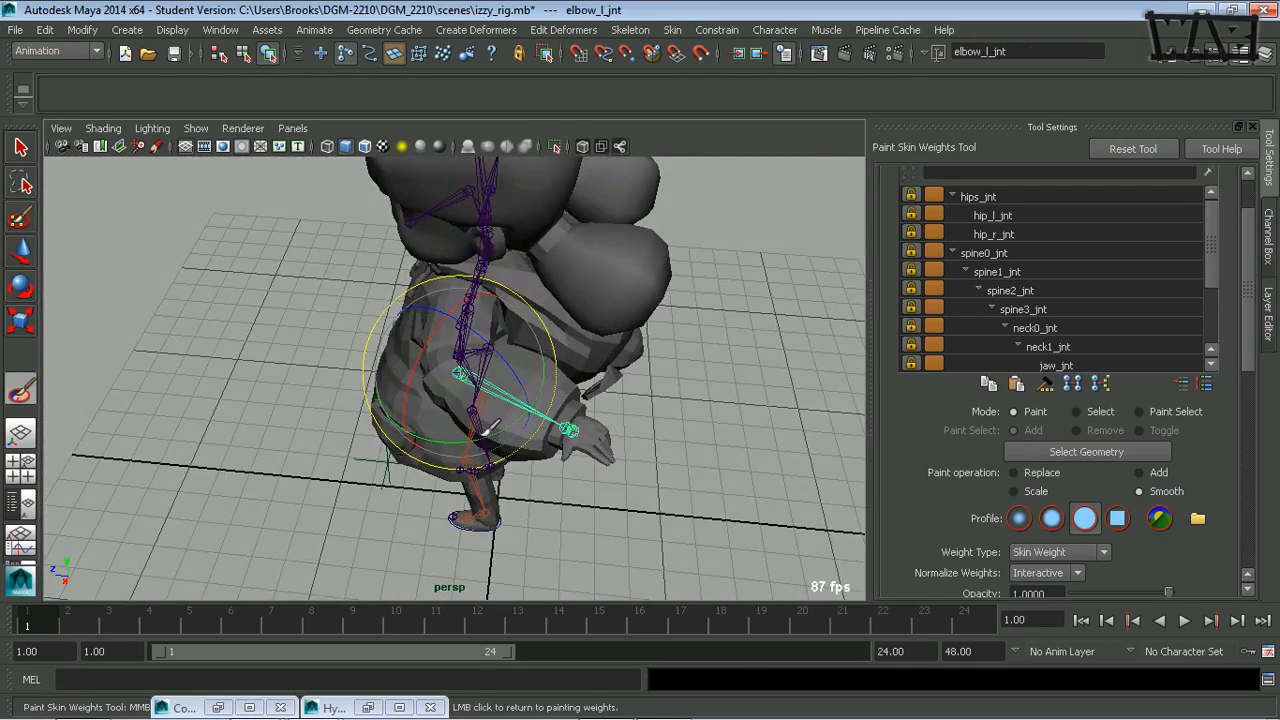
middle_drag(437, 436, 337, 238)
alt+drag(272, 315, 586, 283)
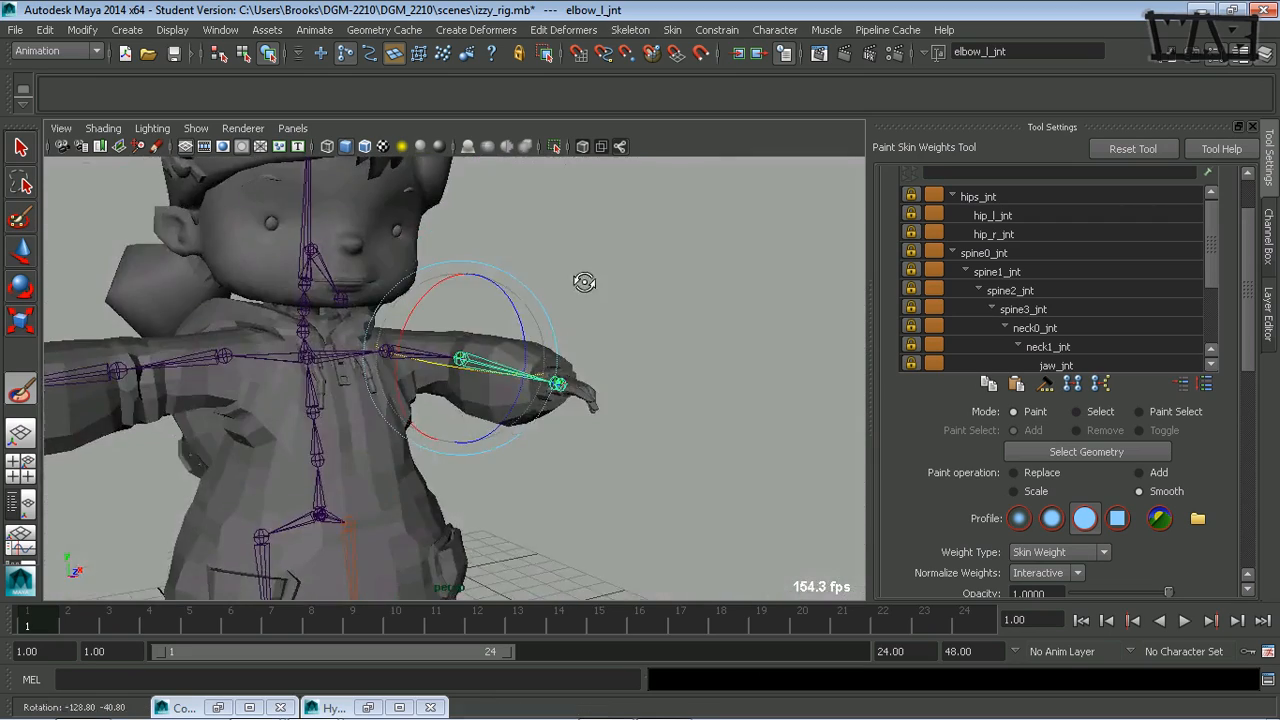
alt+right_drag(470, 345, 548, 384)
alt+drag(428, 464, 440, 487)
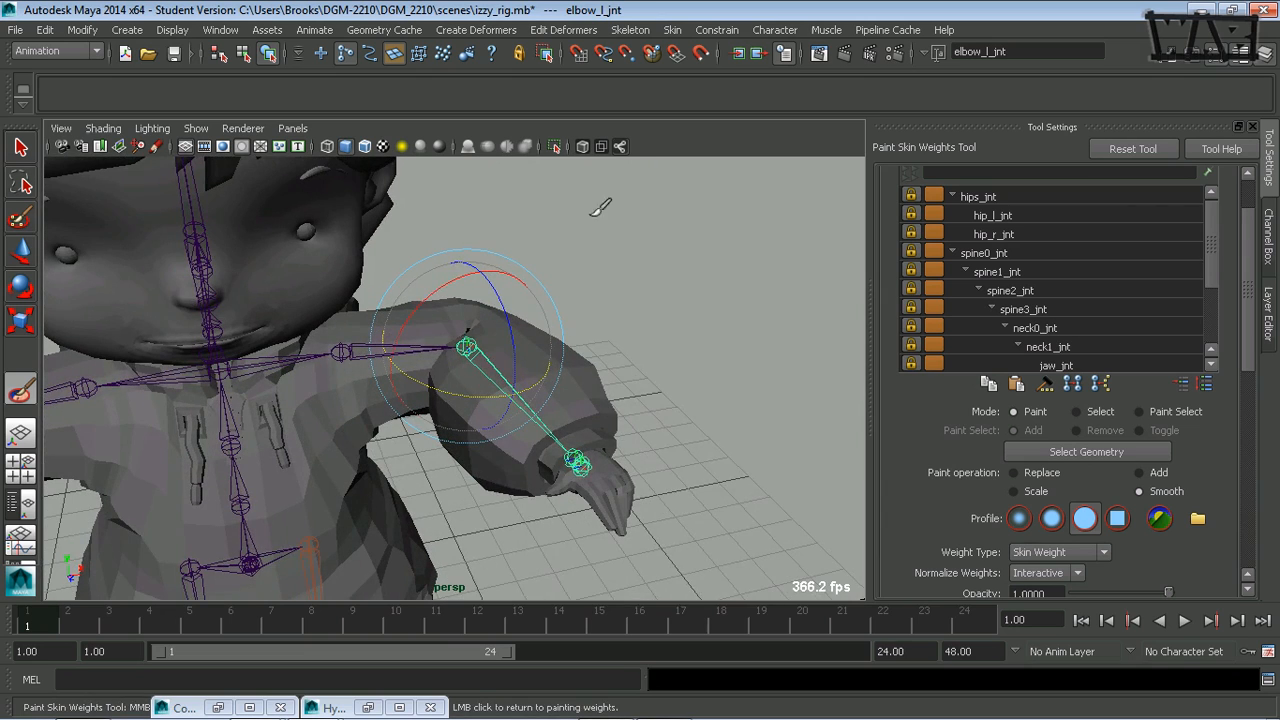
Turn off the X-ray joint display, adjust the elbow bend slightly, and inspect the sleeve around the elbow
click(620, 148)
alt+drag(658, 300, 469, 340)
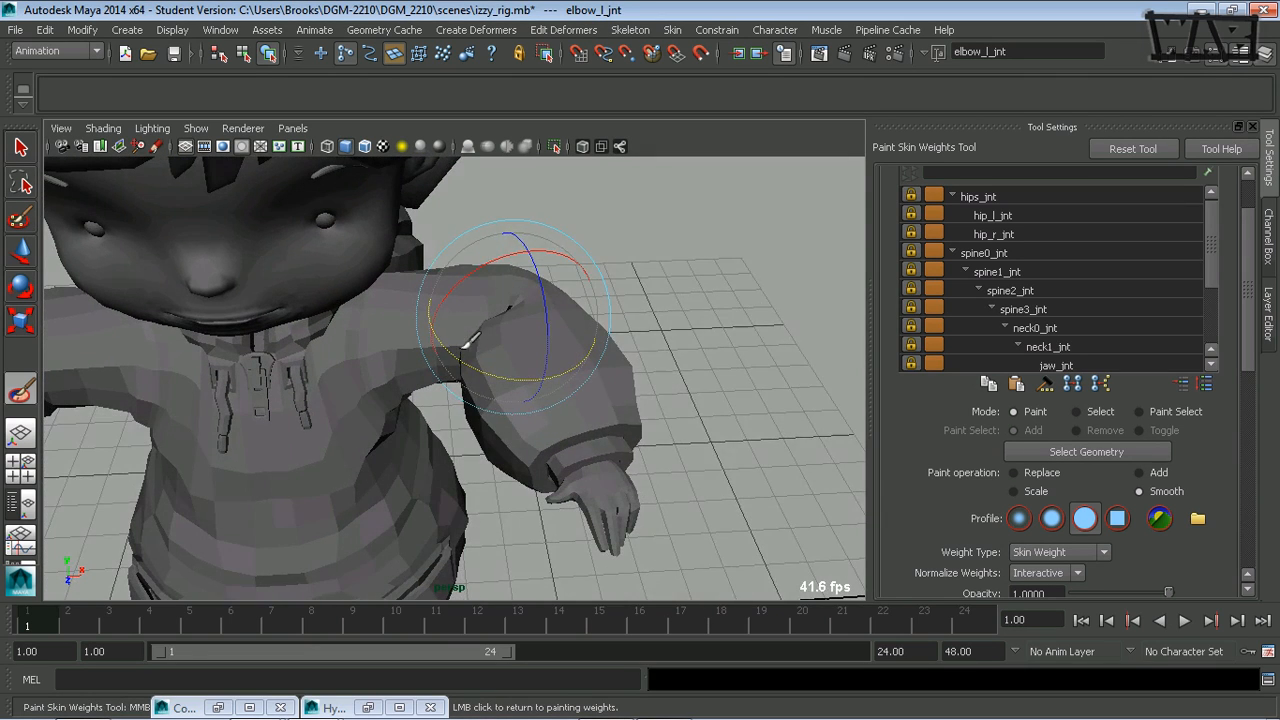
mouse_move(458, 357)
middle_down()
mouse_move(567, 369)
mouse_move(452, 366)
mouse_move(470, 360)
middle_up()
alt+drag(468, 385, 506, 348)
alt+middle_drag(549, 308, 555, 339)
alt+drag(555, 341, 480, 376)
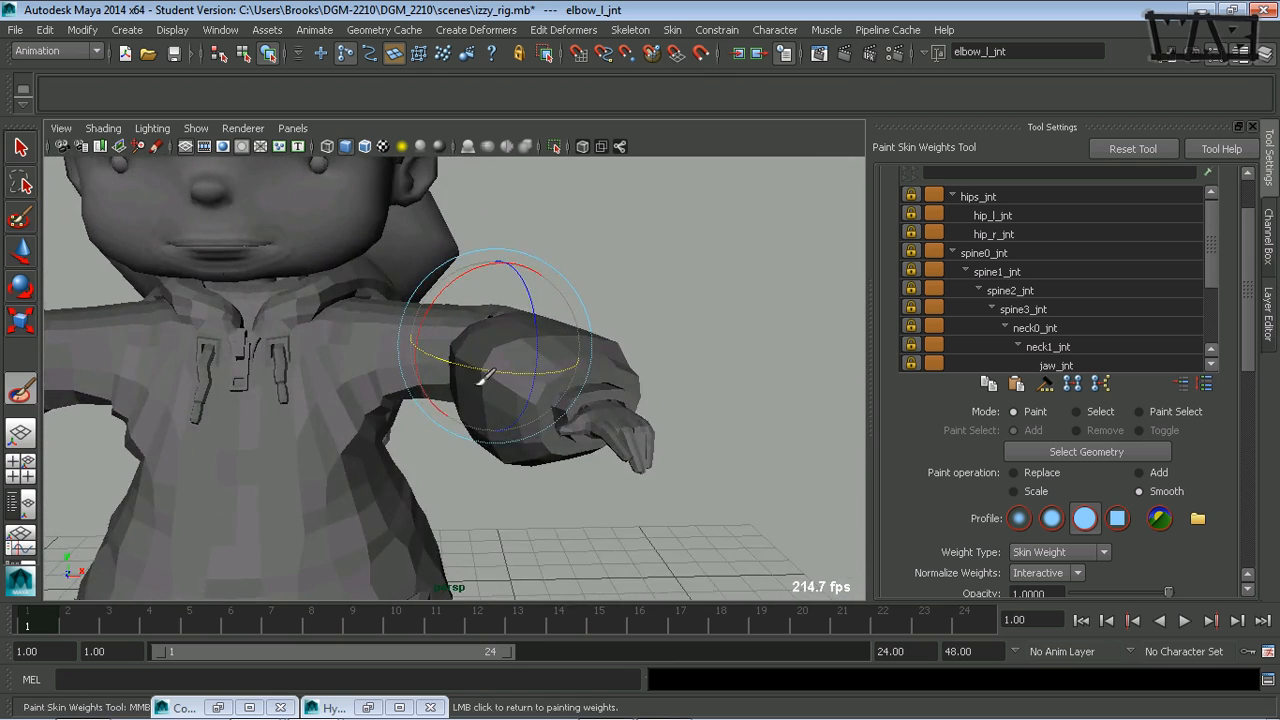
alt+middle_drag(453, 380, 403, 331)
alt+right_drag(403, 331, 609, 334)
alt+drag(403, 337, 469, 353)
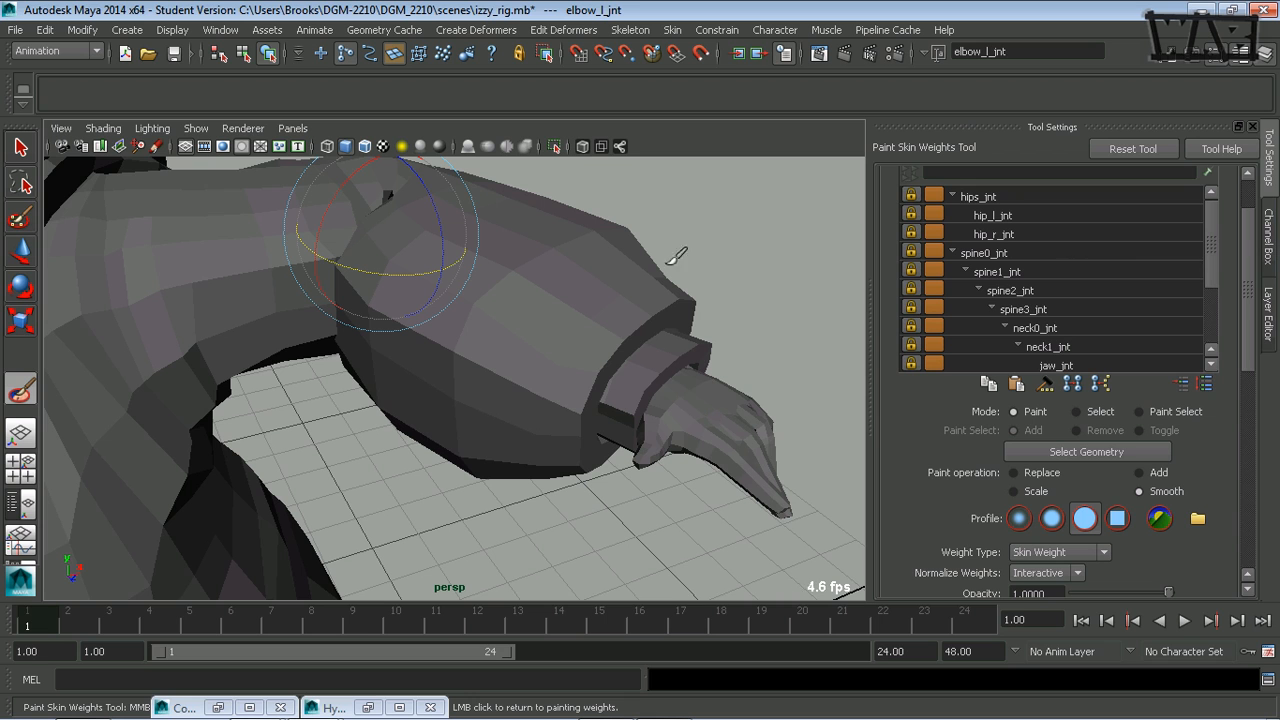
Reset elbow_l_jnt to its straight pose by setting Rotate X, Y and Z to 0
click(1270, 235)
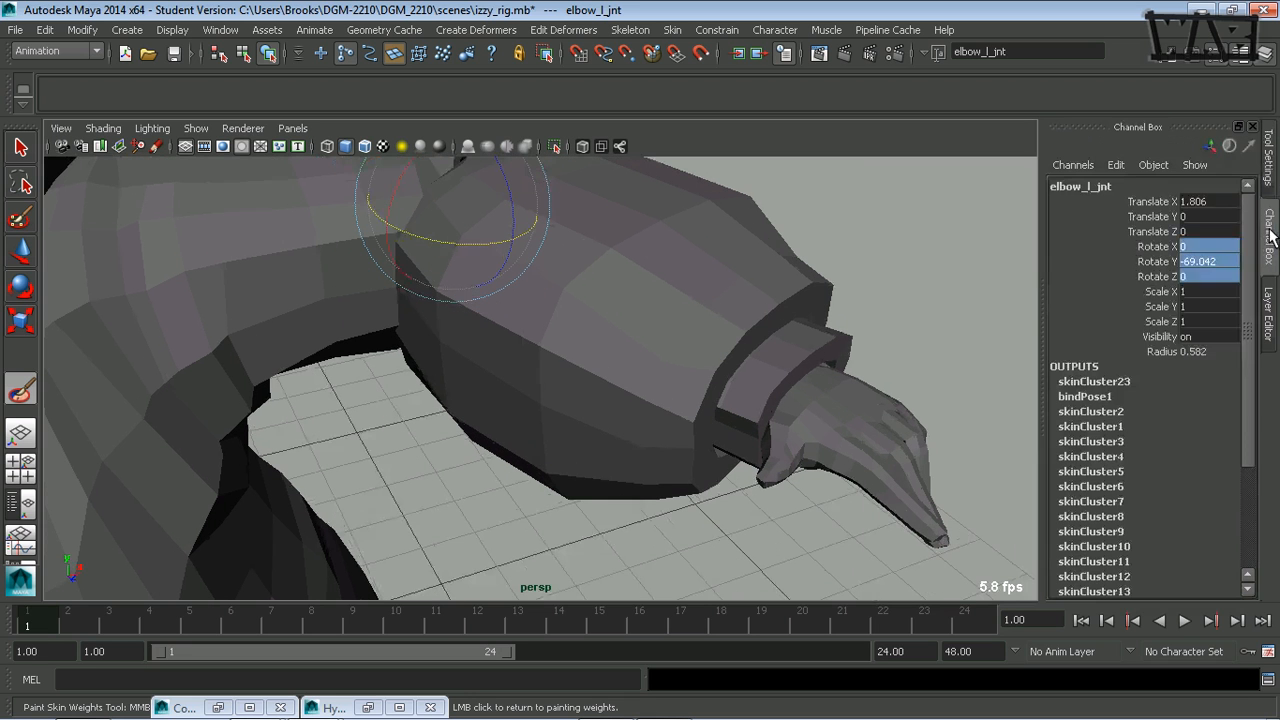
click(1216, 276)
text(0)
key(Return)
Examine the straightened left sleeve at the elbow and armpit, and compare it with the other arm from several angles
alt+right_drag(584, 348, 555, 345)
alt+middle_drag(622, 315, 611, 355)
alt+drag(611, 355, 520, 366)
alt+middle_drag(586, 375, 624, 300)
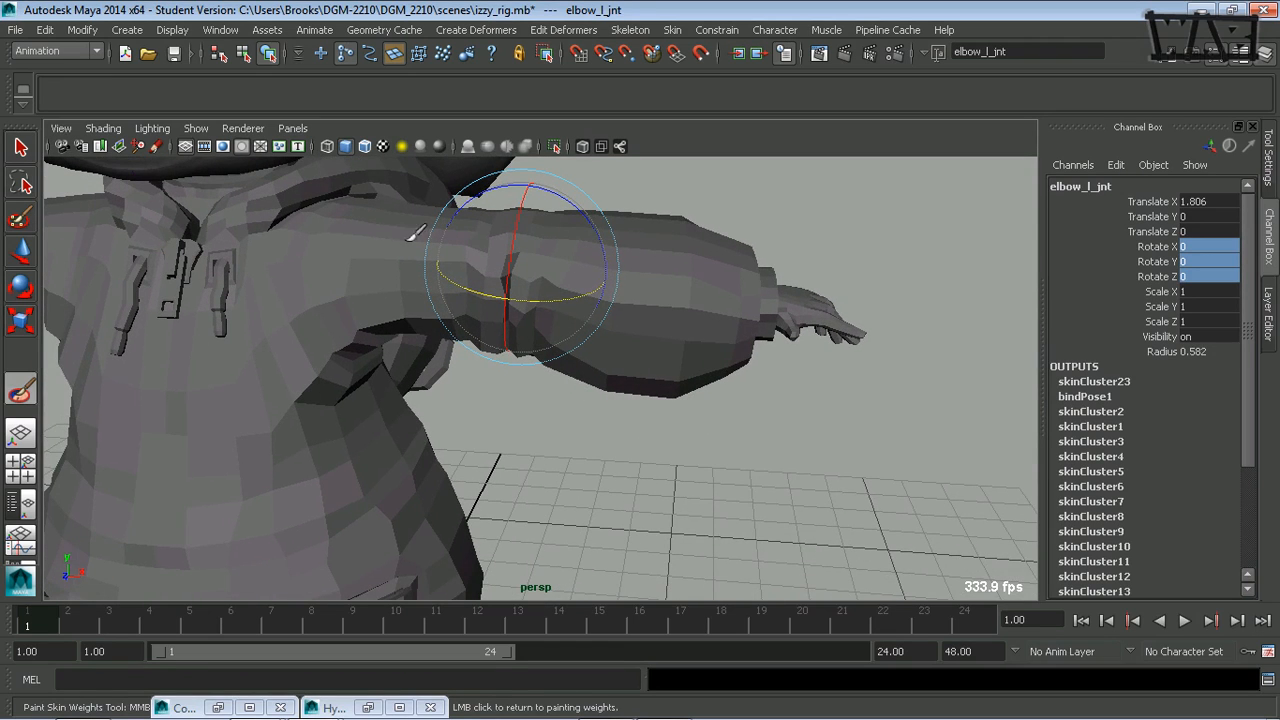
alt+right_drag(690, 335, 600, 330)
alt+middle_drag(557, 332, 572, 255)
alt+drag(572, 255, 646, 248)
alt+middle_drag(614, 229, 654, 321)
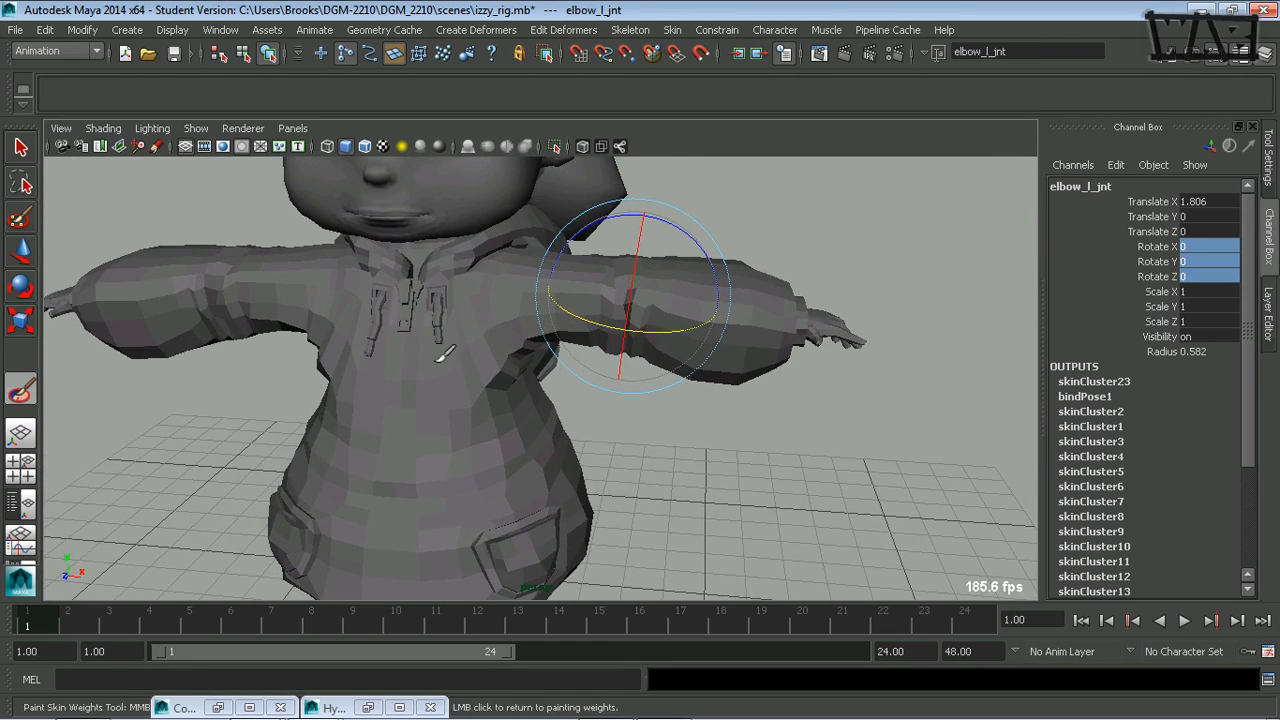
alt+right_drag(436, 470, 383, 402)
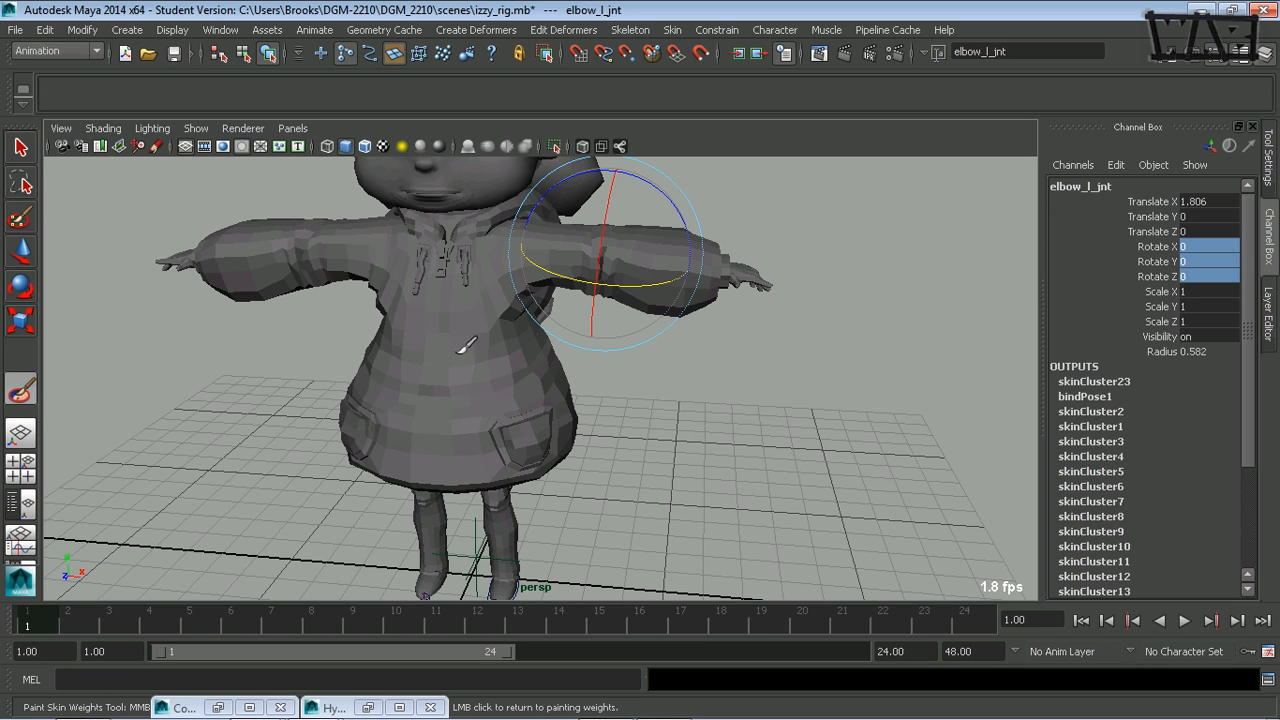
alt+right_drag(461, 360, 481, 330)
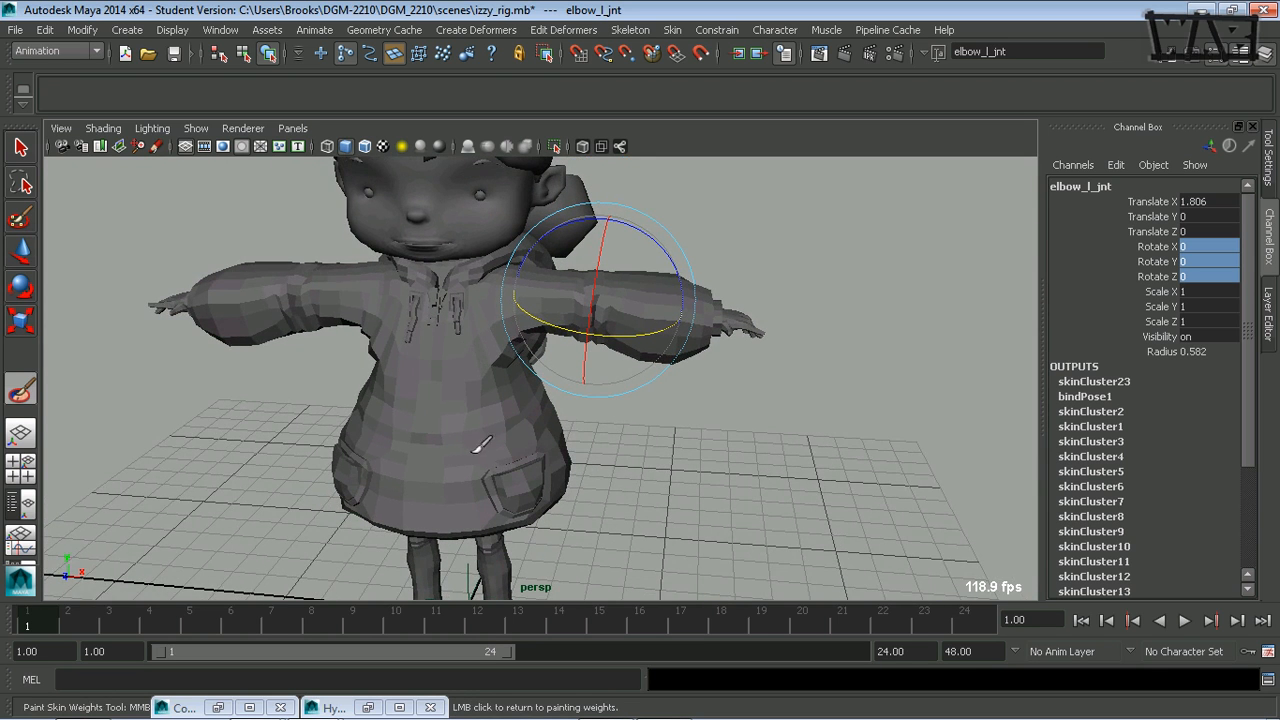
alt+drag(463, 448, 329, 454)
alt+middle_drag(327, 446, 291, 377)
alt+middle_drag(369, 433, 384, 338)
alt+drag(460, 396, 562, 372)
alt+middle_drag(565, 345, 470, 480)
alt+drag(430, 468, 500, 457)
alt+middle_drag(500, 407, 598, 465)
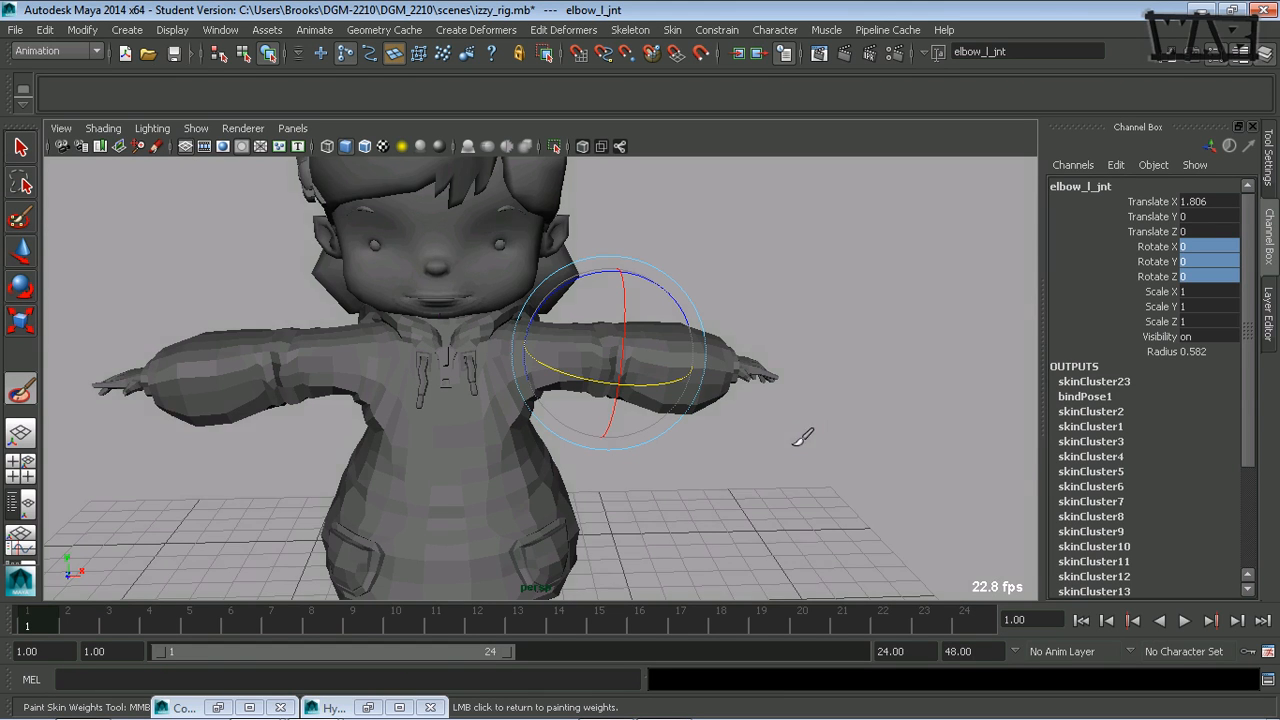
alt+drag(803, 437, 645, 438)
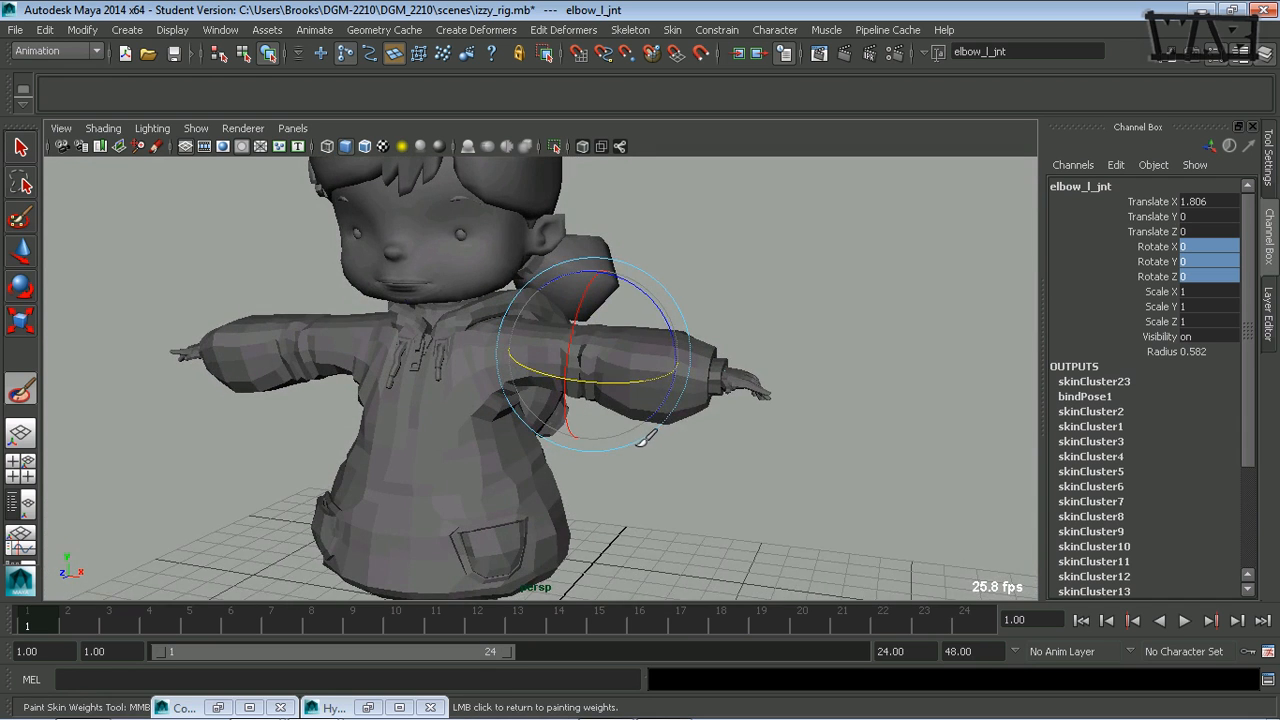
alt+right_drag(645, 438, 693, 508)
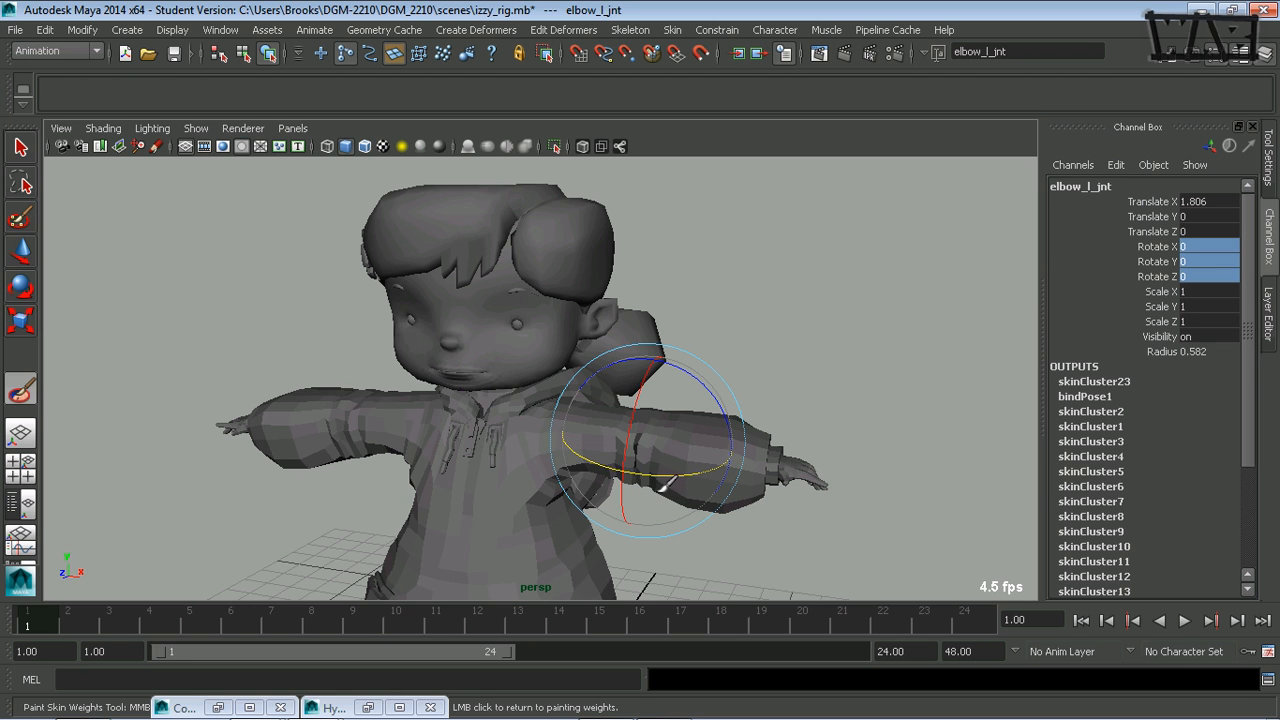
alt+middle_drag(754, 527, 654, 394)
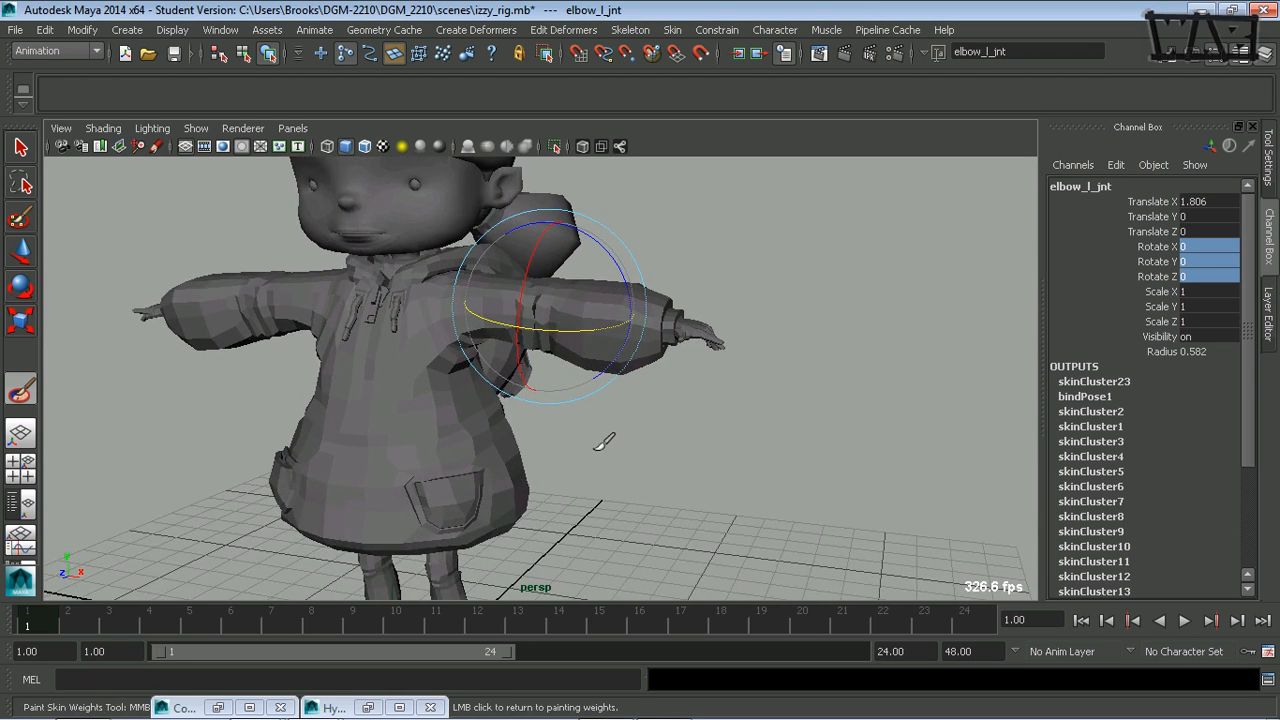
alt+middle_drag(604, 442, 624, 490)
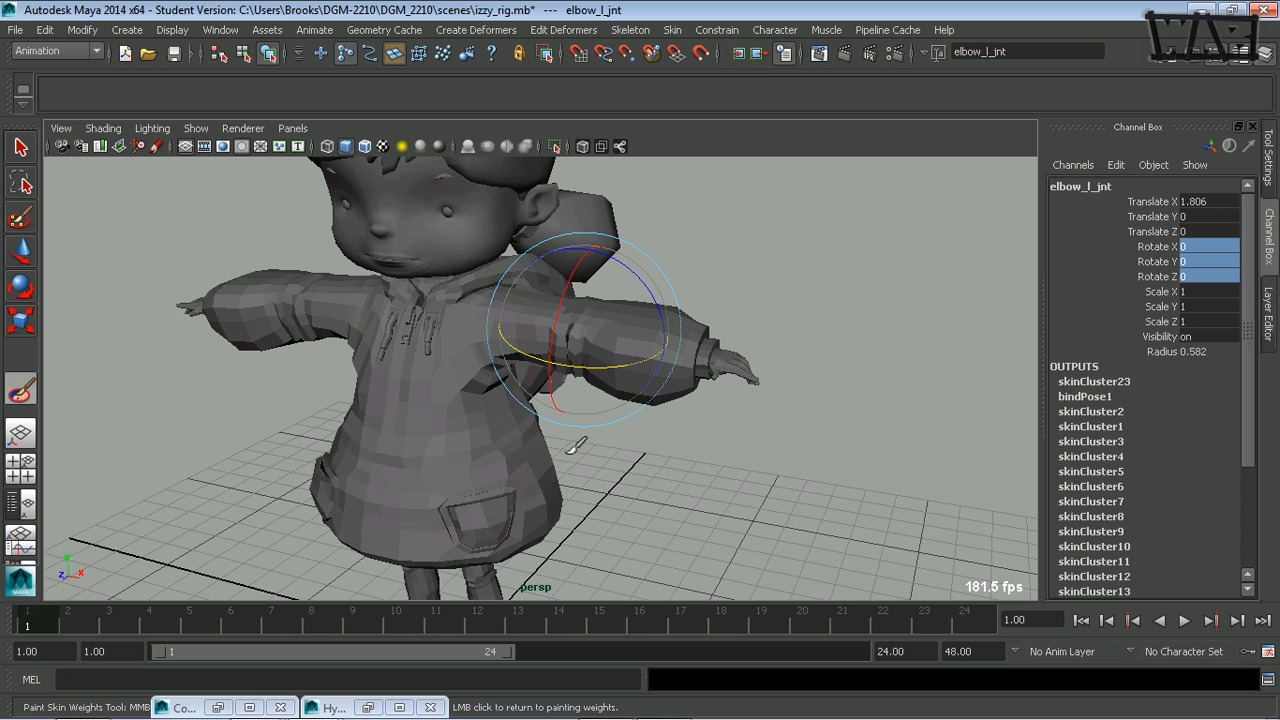
key(alt+Tab)
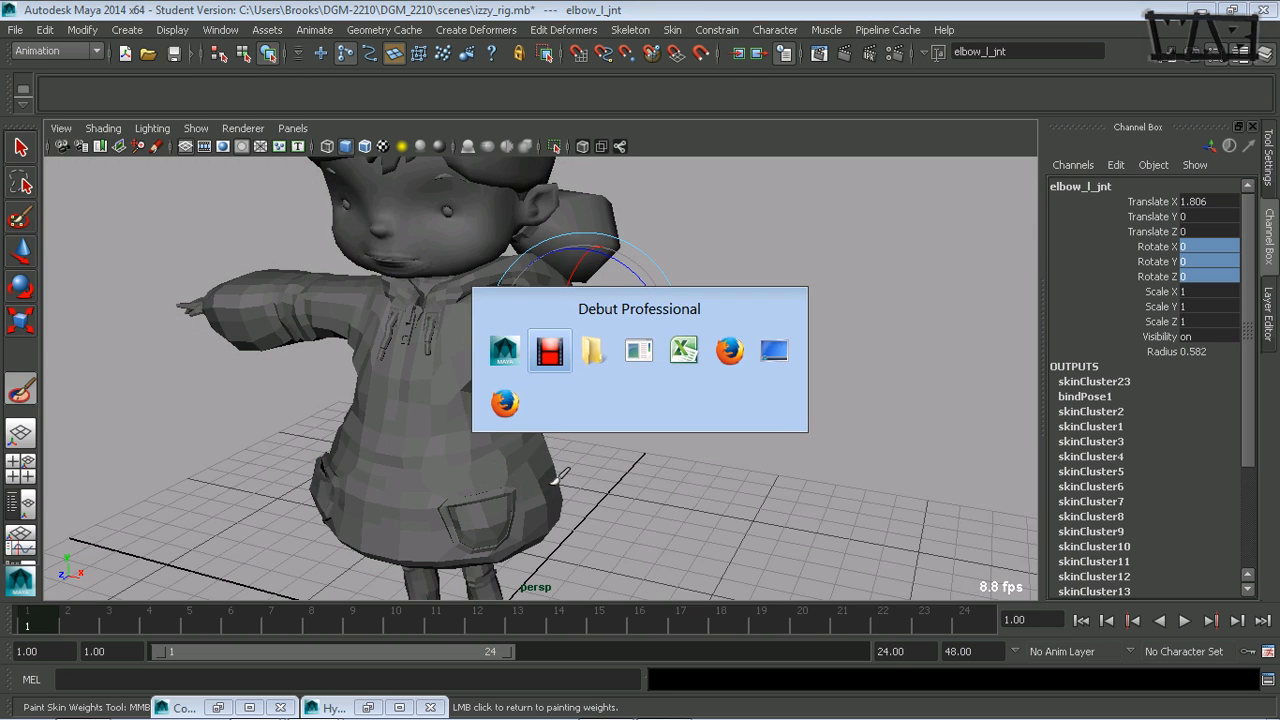